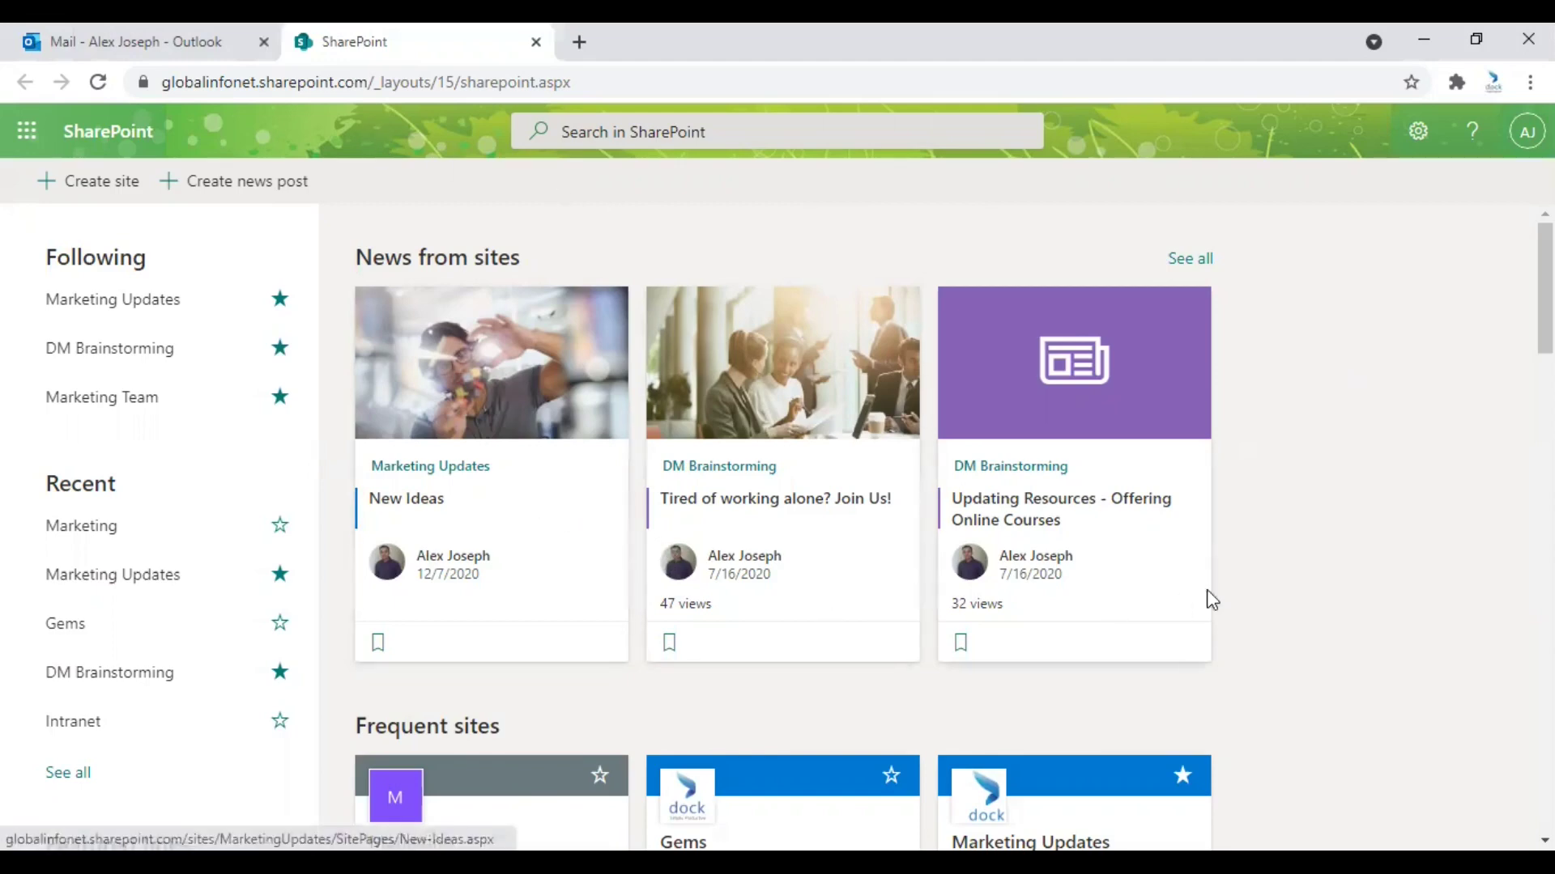
Scroll down to Frequent sites and open the Marketing Updates site
{"action": "scroll", "coordinate": [1258, 586], "scroll_direction": "down", "scroll_amount": 2}
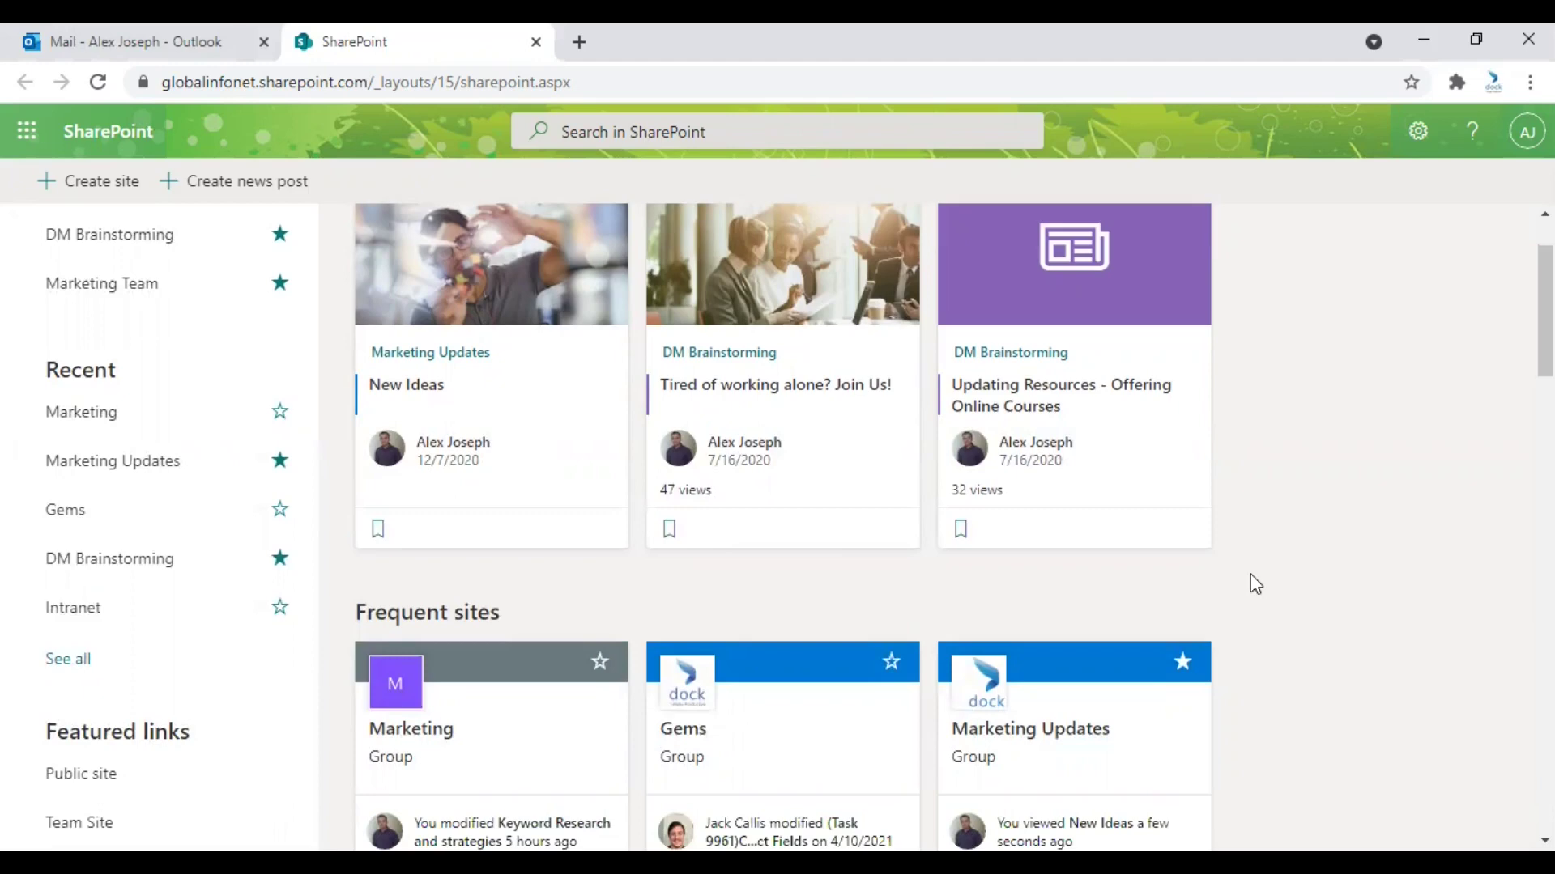
{"action": "scroll", "coordinate": [1256, 585], "scroll_direction": "down", "scroll_amount": 5}
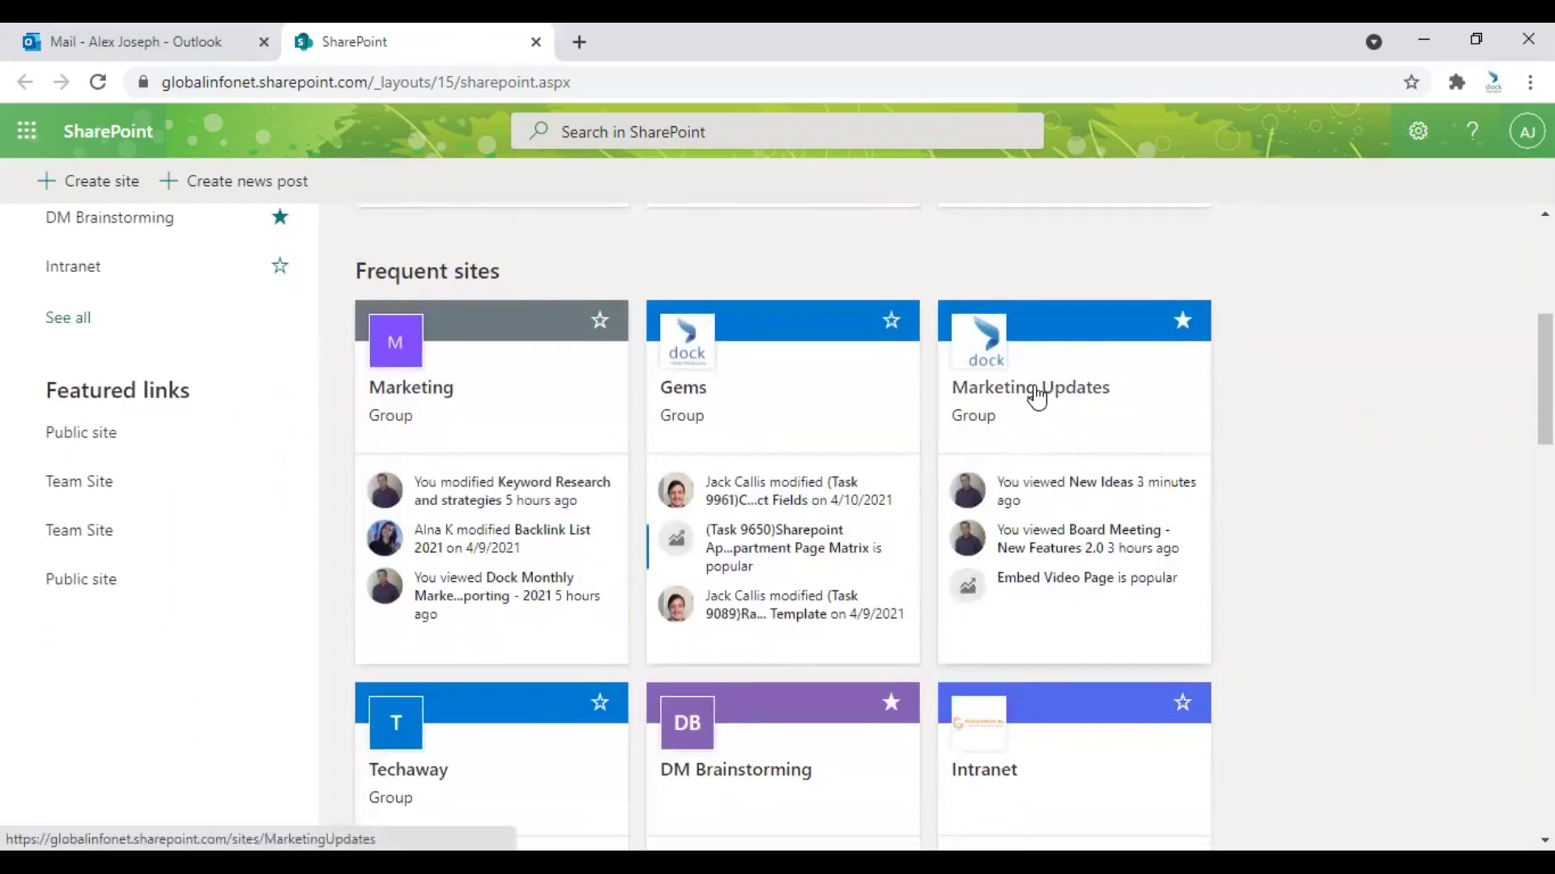
{"action": "left_click", "coordinate": [1037, 397]}
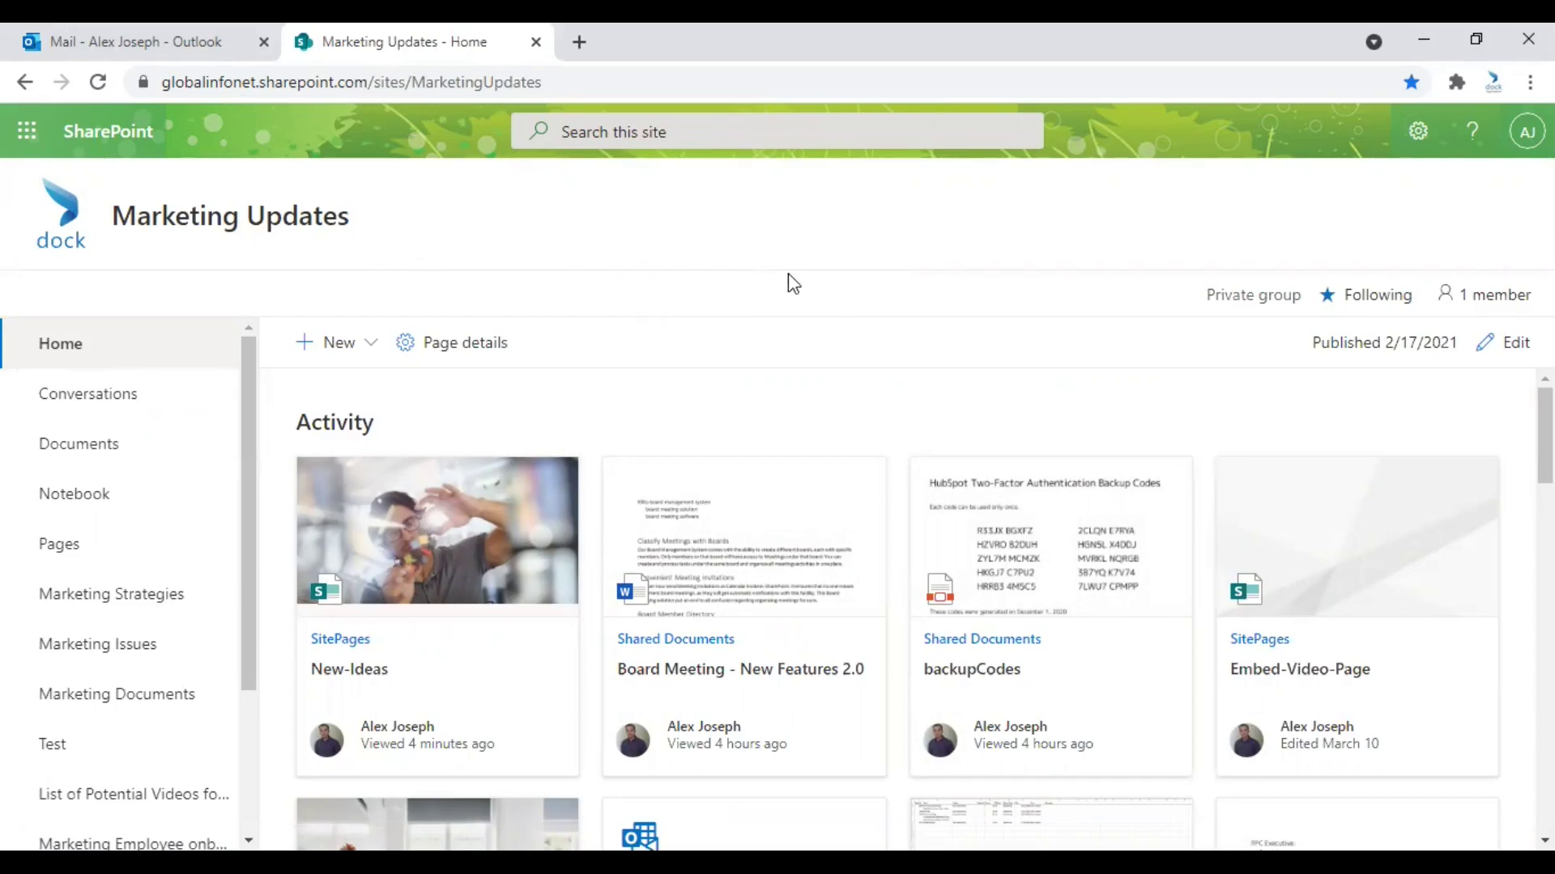
Go to Site contents from the Settings gear and browse the site's libraries and lists
{"action": "left_click", "coordinate": [1418, 136]}
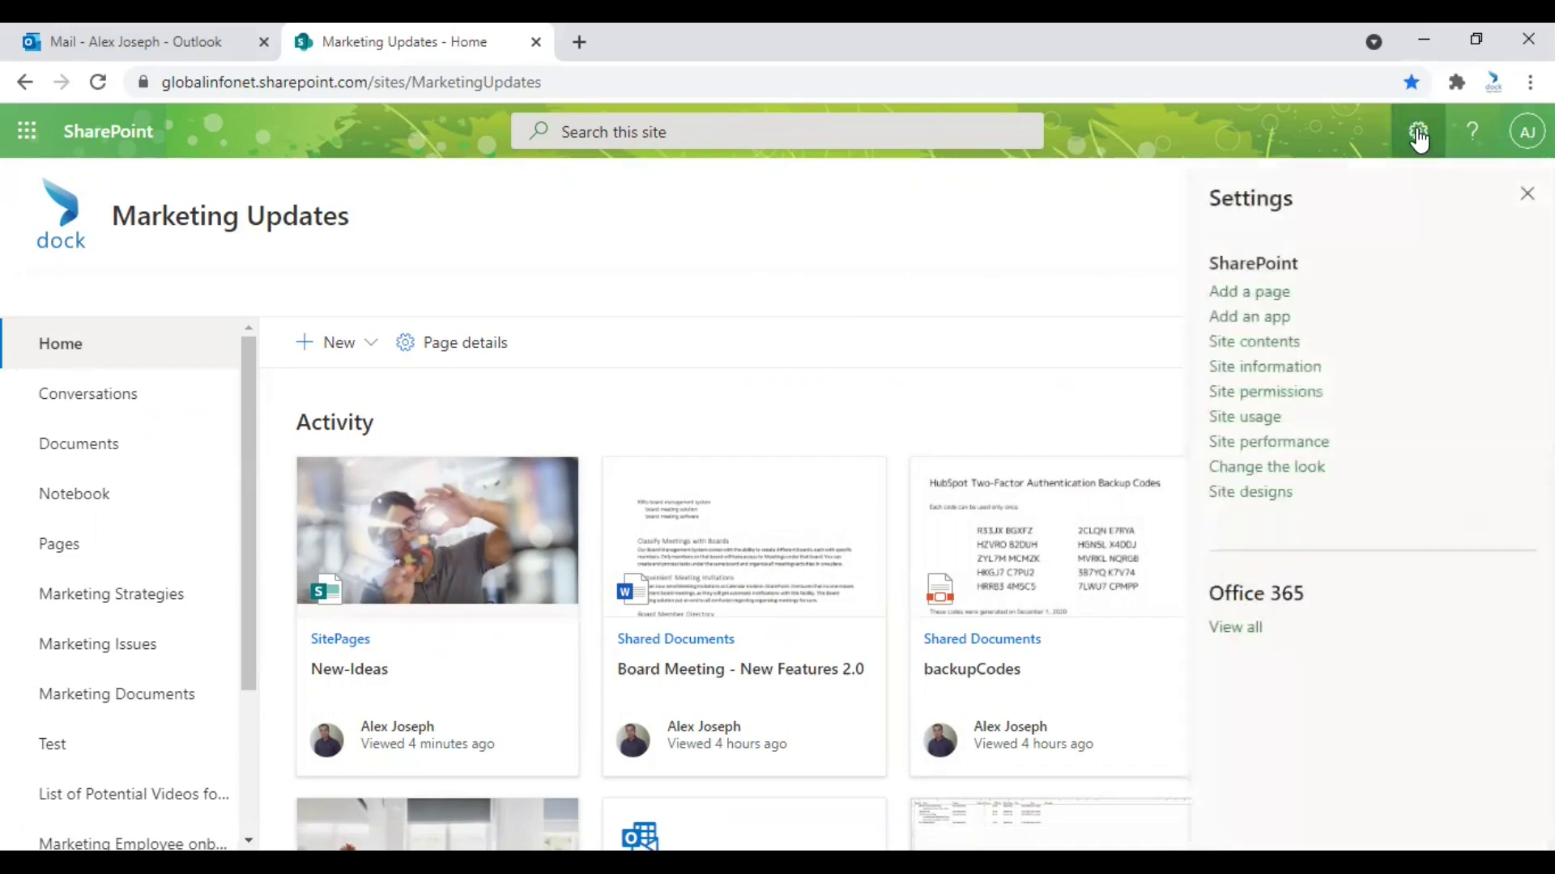
{"action": "left_click", "coordinate": [1259, 346]}
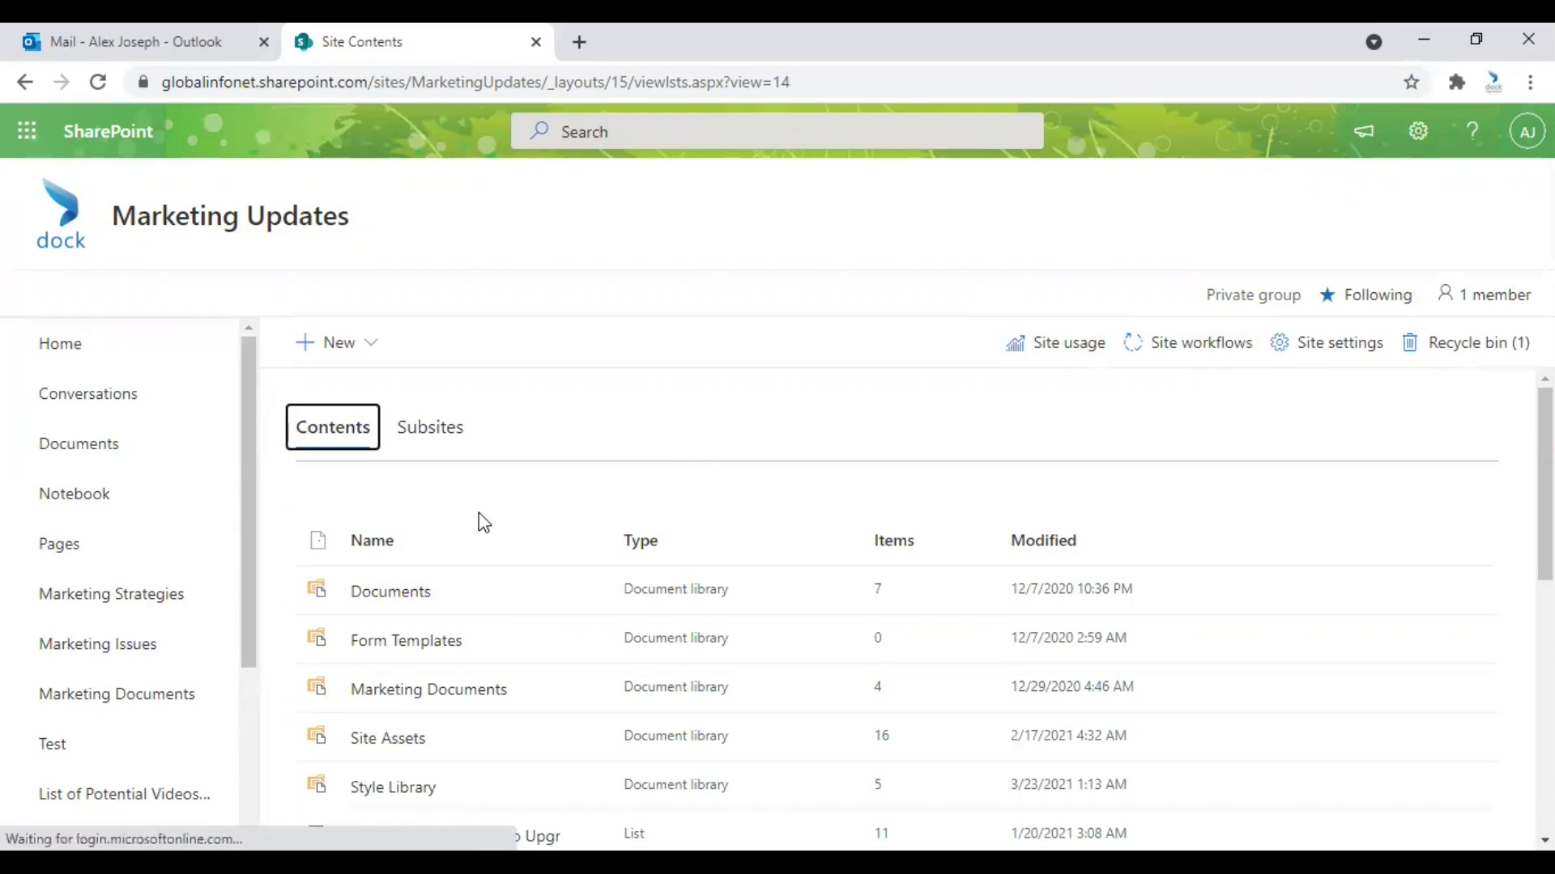
{"action": "scroll", "coordinate": [479, 522], "scroll_direction": "down", "scroll_amount": 1}
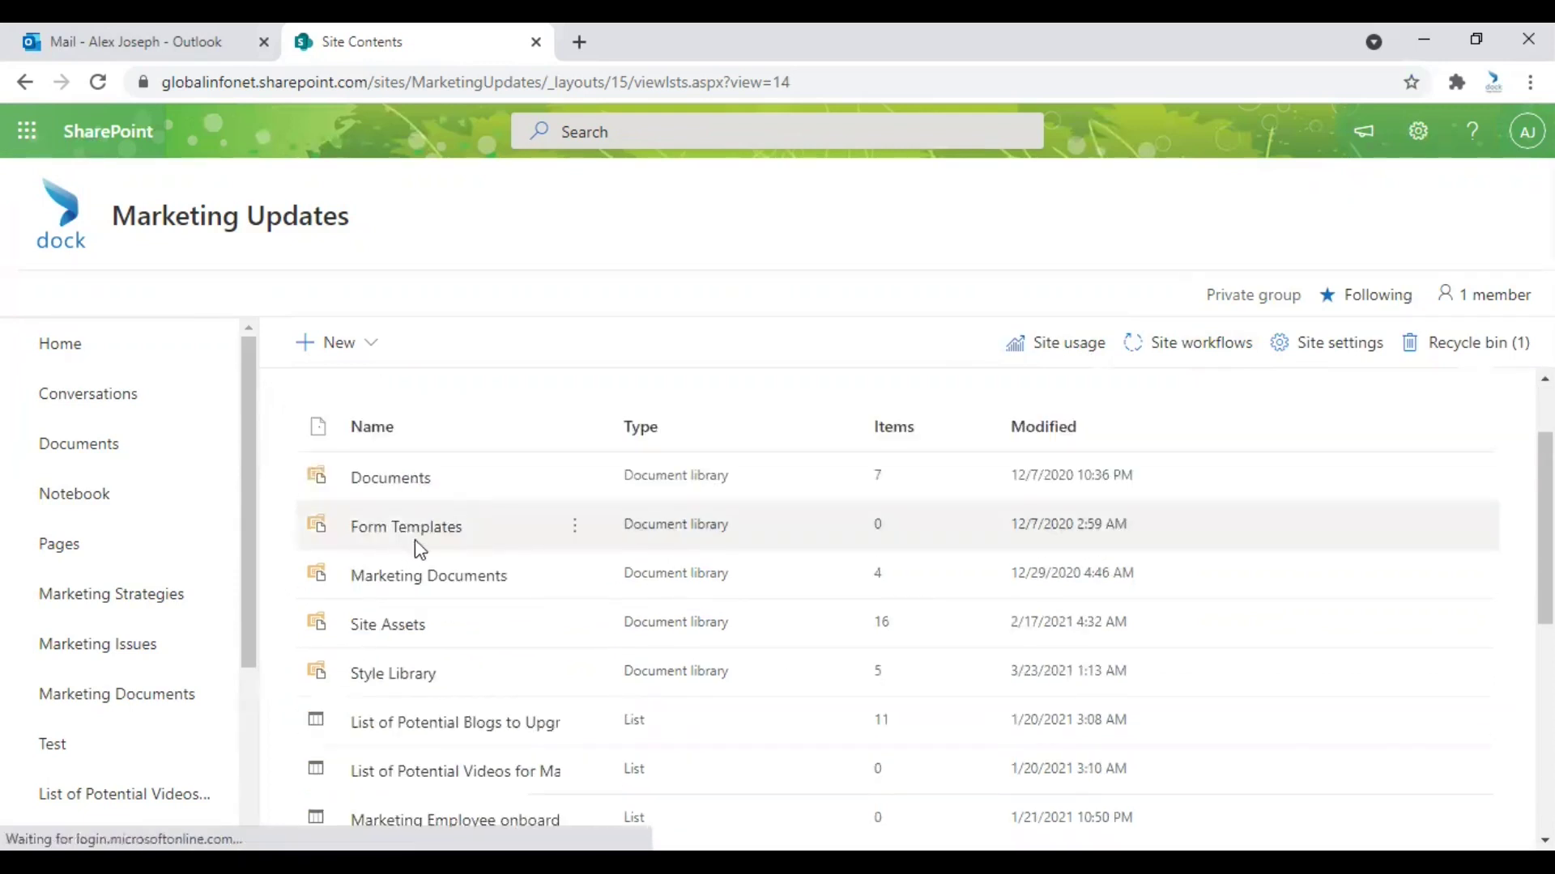
{"action": "scroll", "coordinate": [510, 584], "scroll_direction": "down", "scroll_amount": 1}
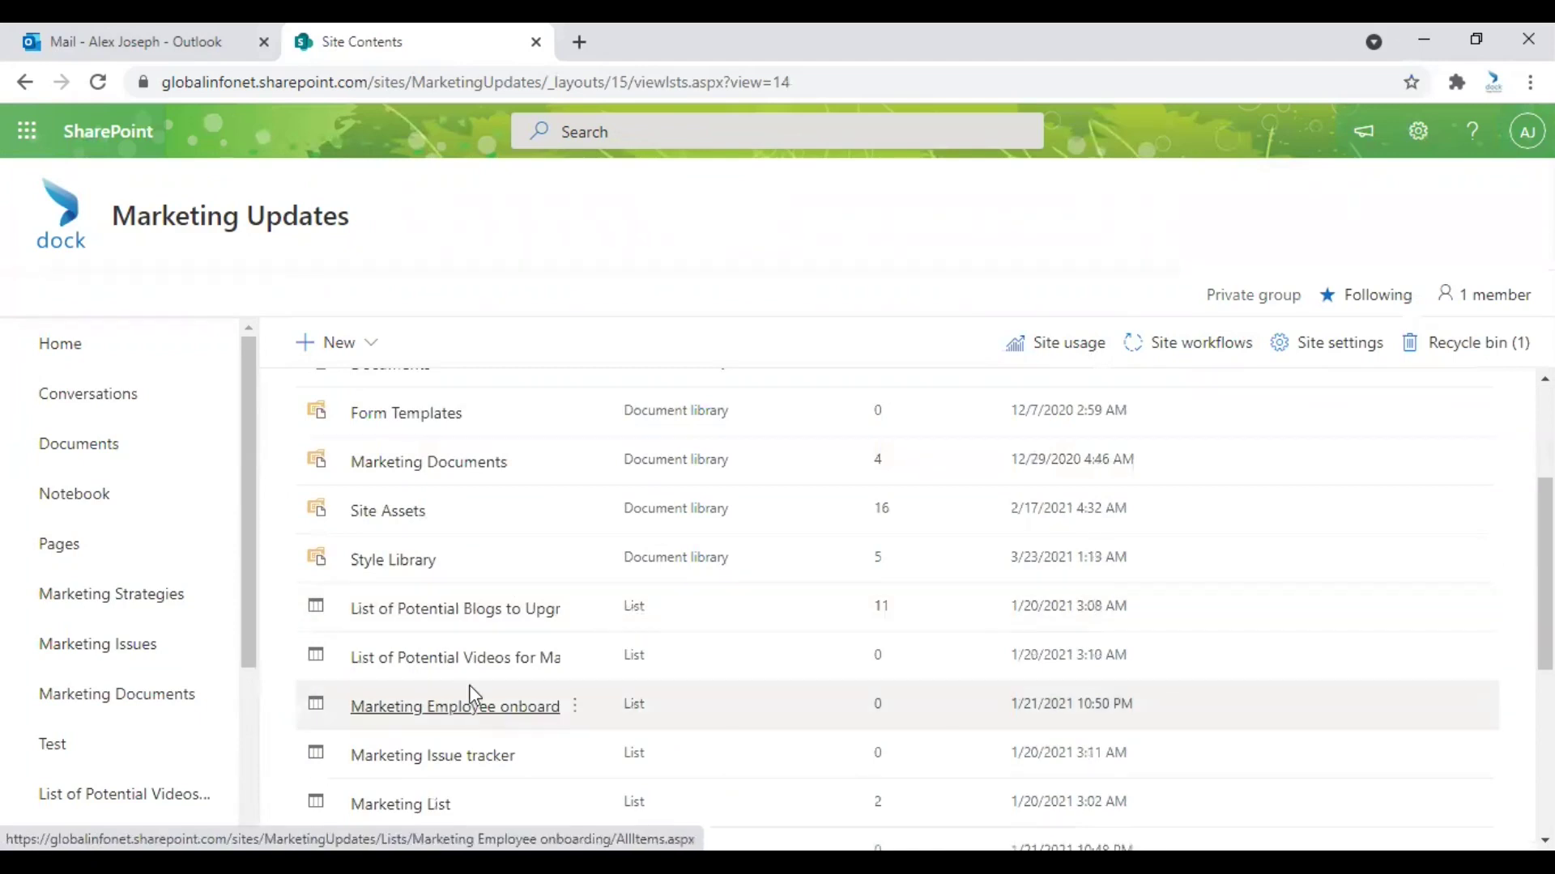
{"action": "scroll", "coordinate": [474, 692], "scroll_direction": "down", "scroll_amount": 1}
{"action": "scroll", "coordinate": [474, 684], "scroll_direction": "down", "scroll_amount": 2}
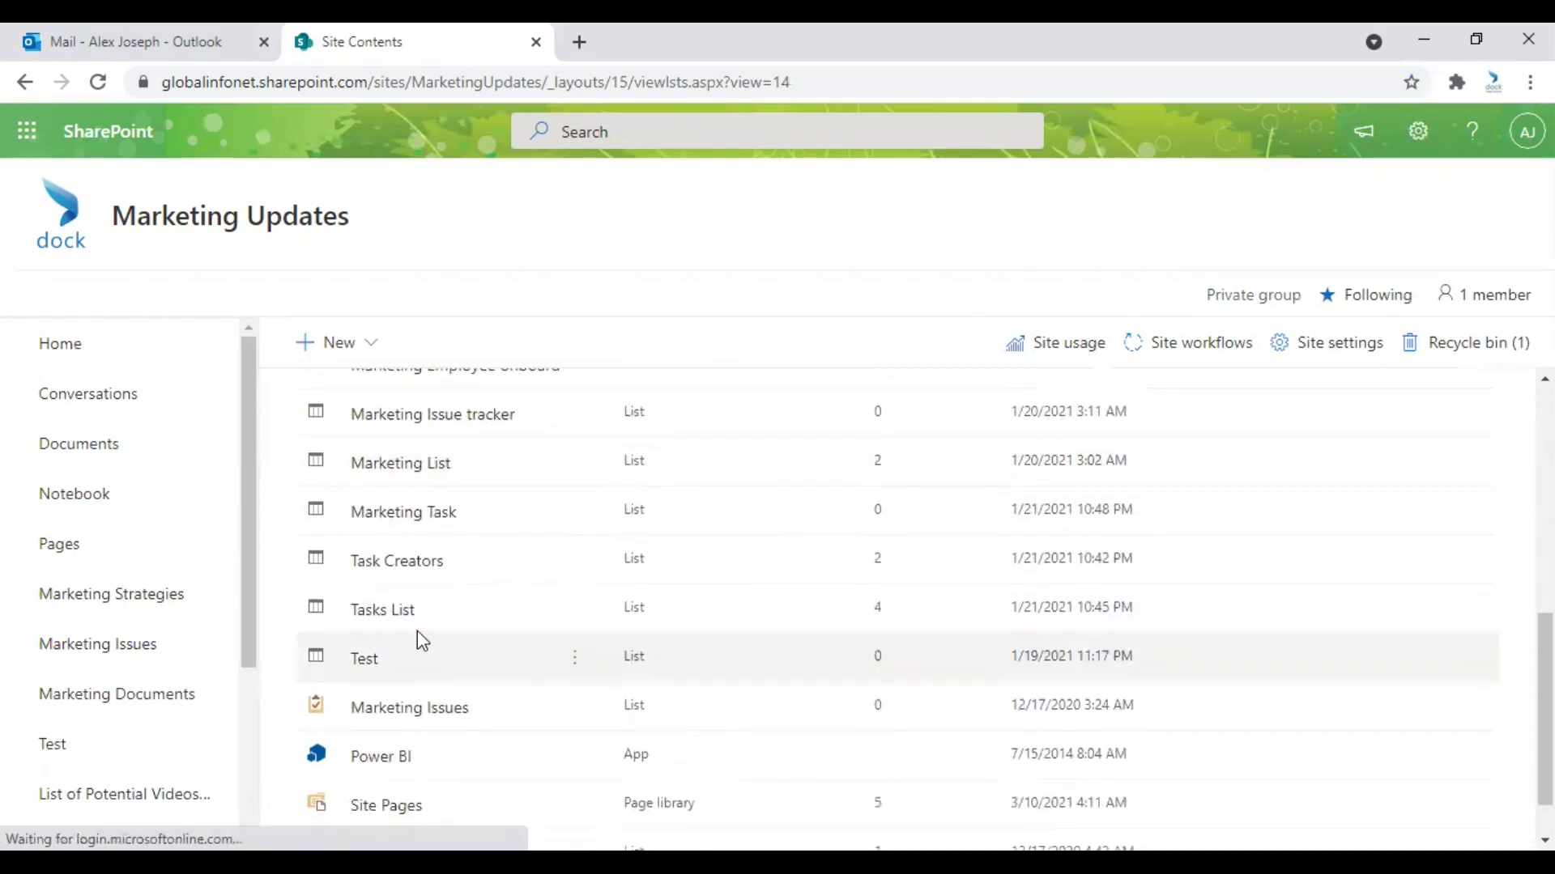
{"action": "scroll", "coordinate": [417, 623], "scroll_direction": "down", "scroll_amount": 1}
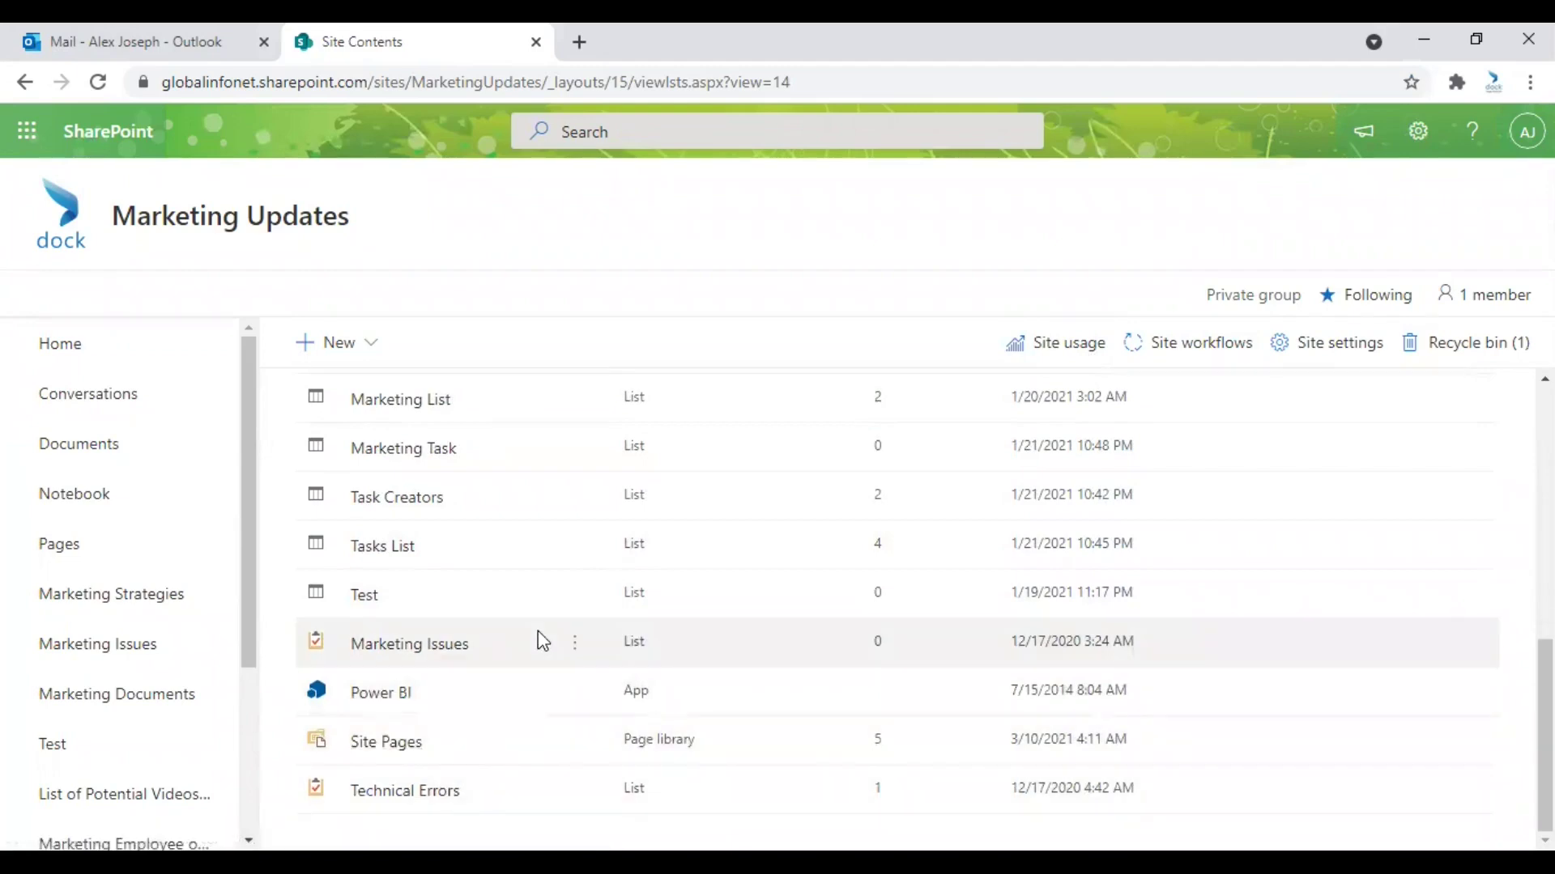
{"action": "scroll", "coordinate": [540, 639], "scroll_direction": "up", "scroll_amount": 3}
{"action": "scroll", "coordinate": [531, 623], "scroll_direction": "up", "scroll_amount": 3}
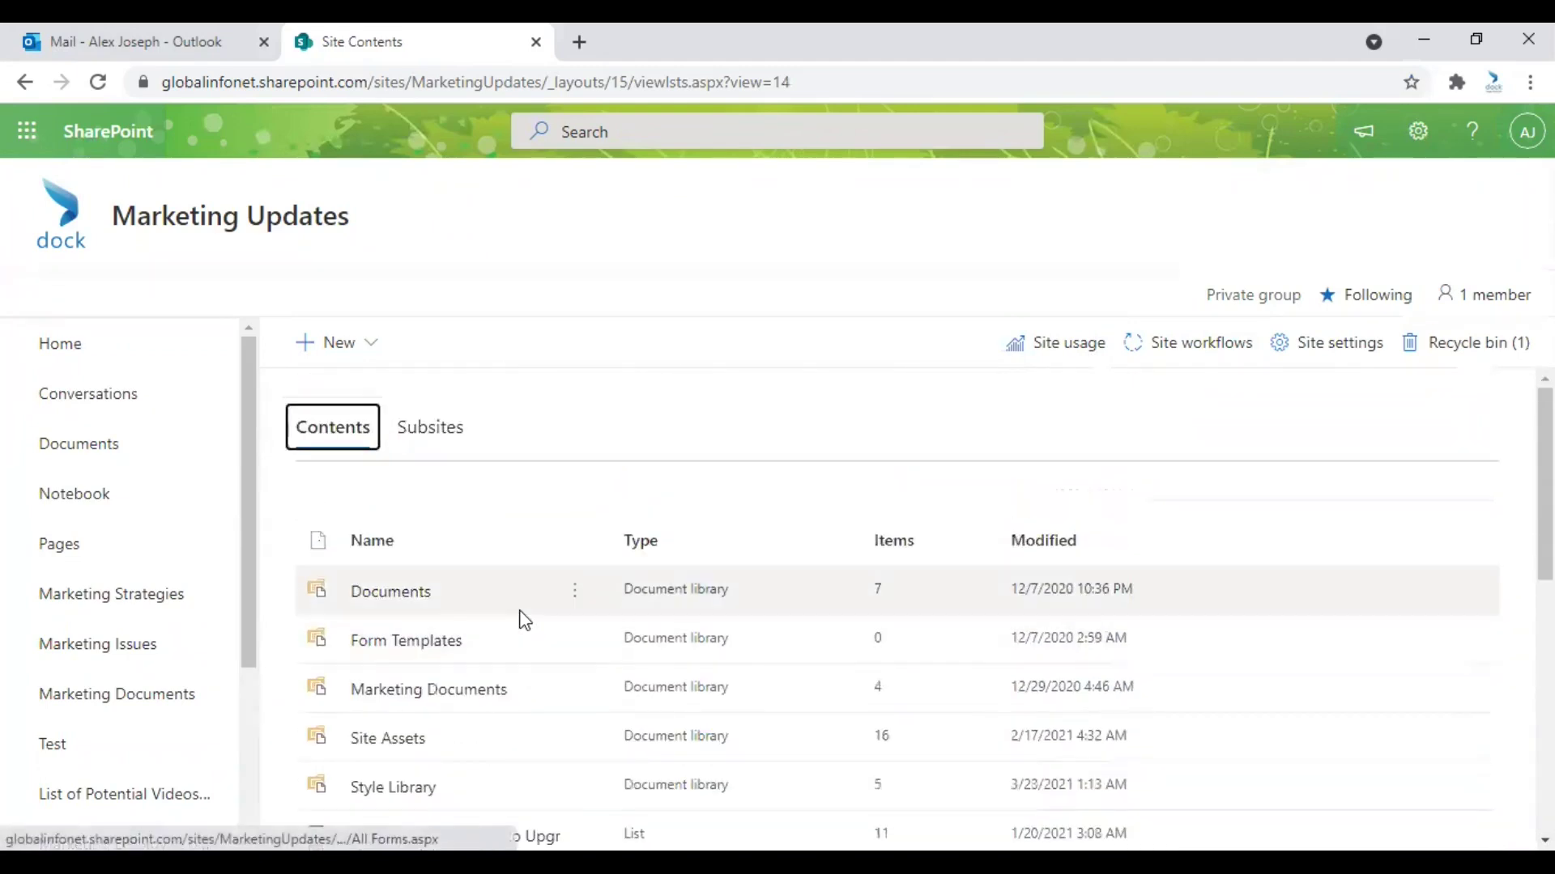
Switch to the empty Subsites view and expand the New menu
{"action": "left_click", "coordinate": [428, 429]}
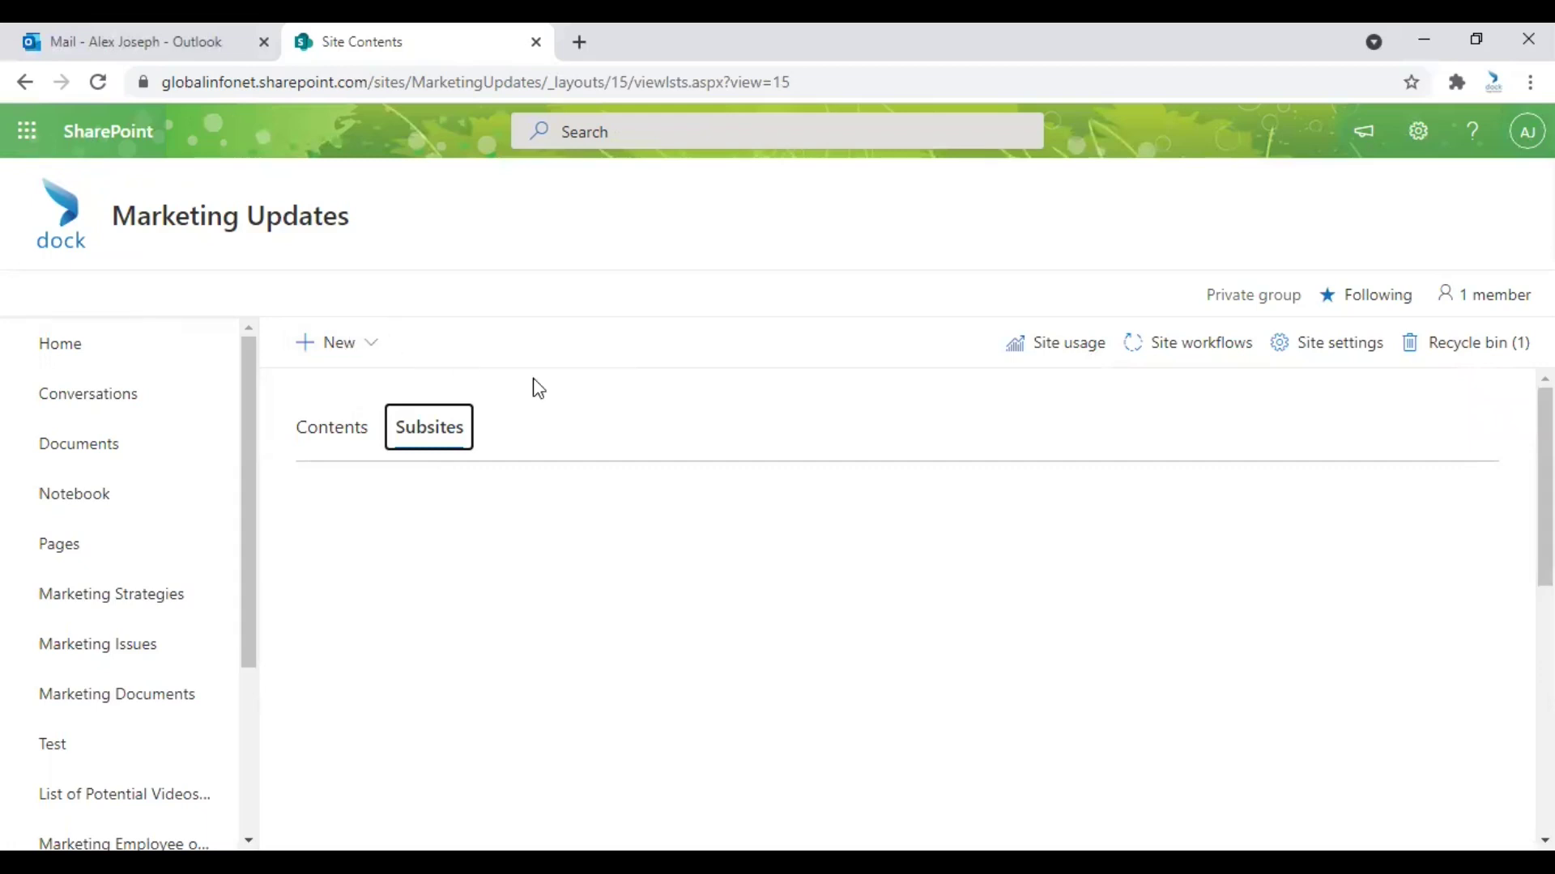
{"action": "left_click", "coordinate": [366, 347]}
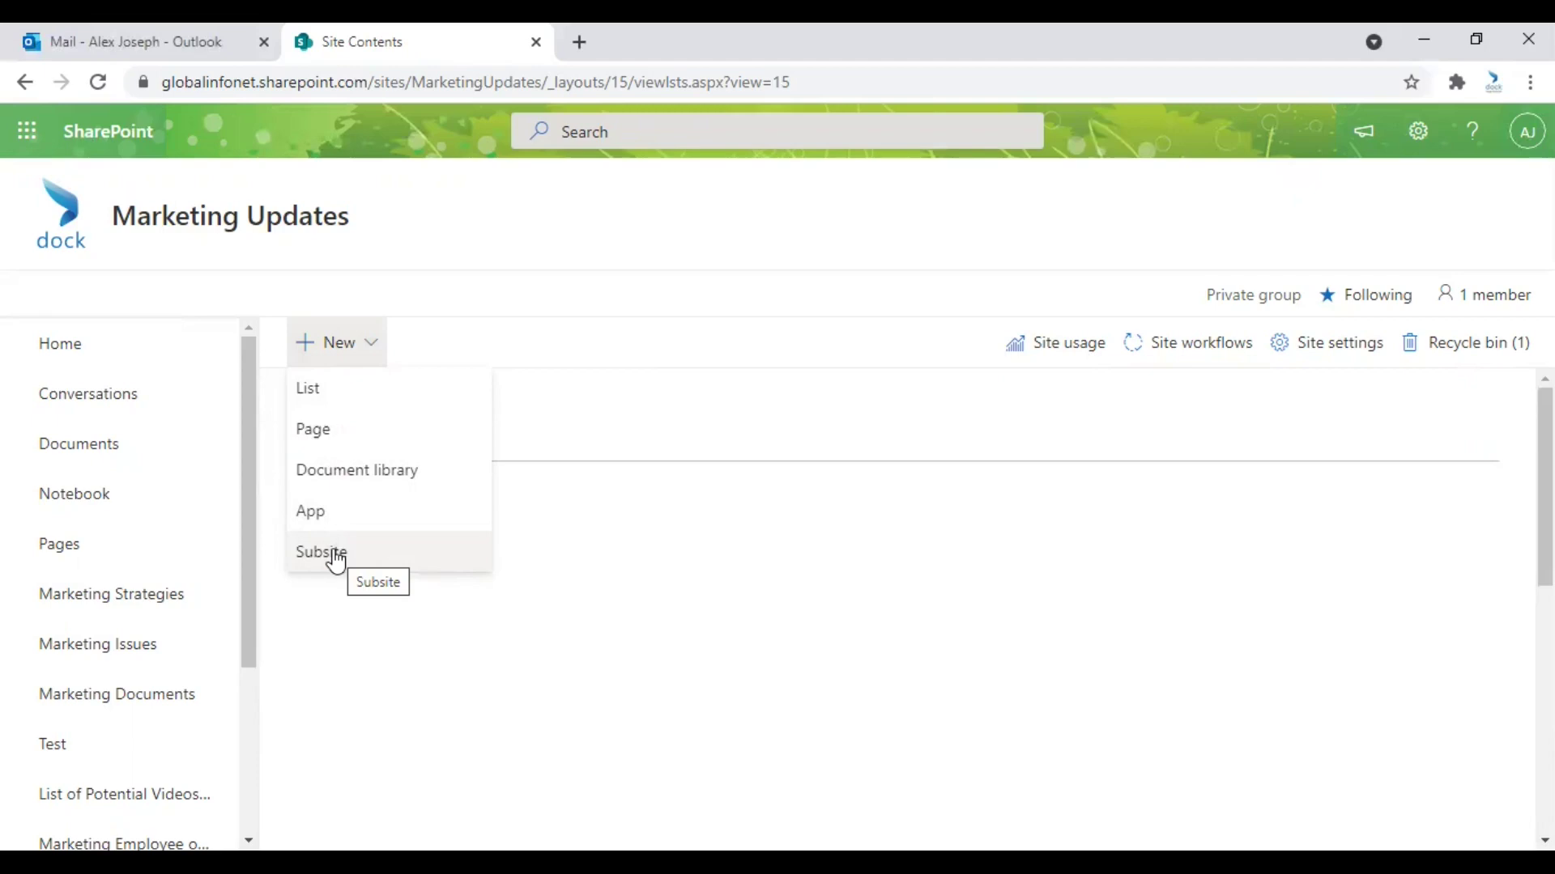
Start a new subsite and title it 'Marketing Blog'
{"action": "left_click", "coordinate": [334, 552]}
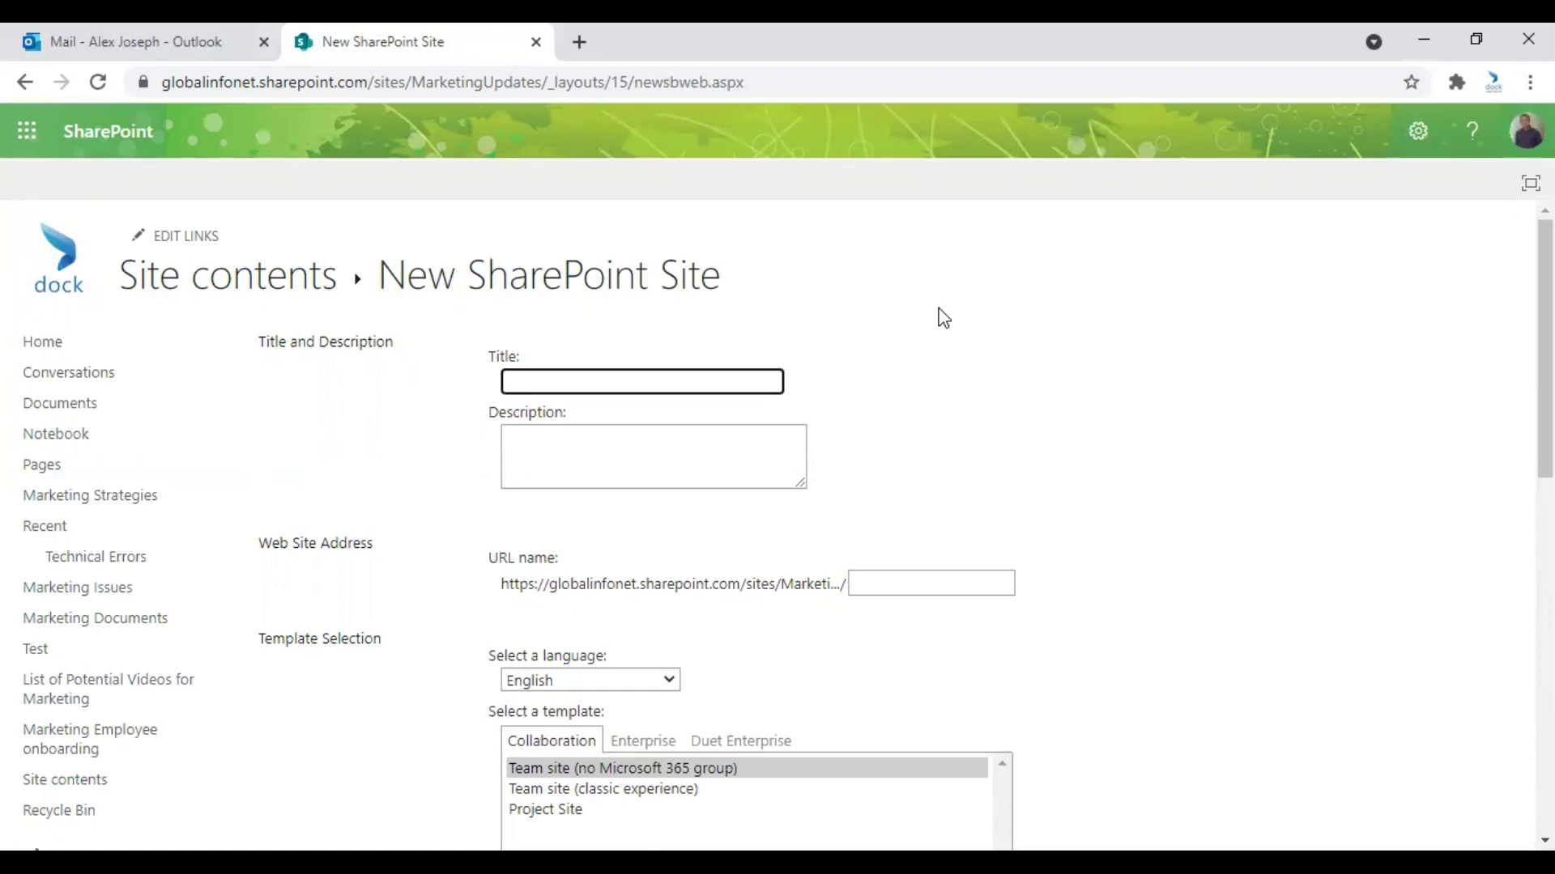
{"action": "left_click", "coordinate": [690, 378]}
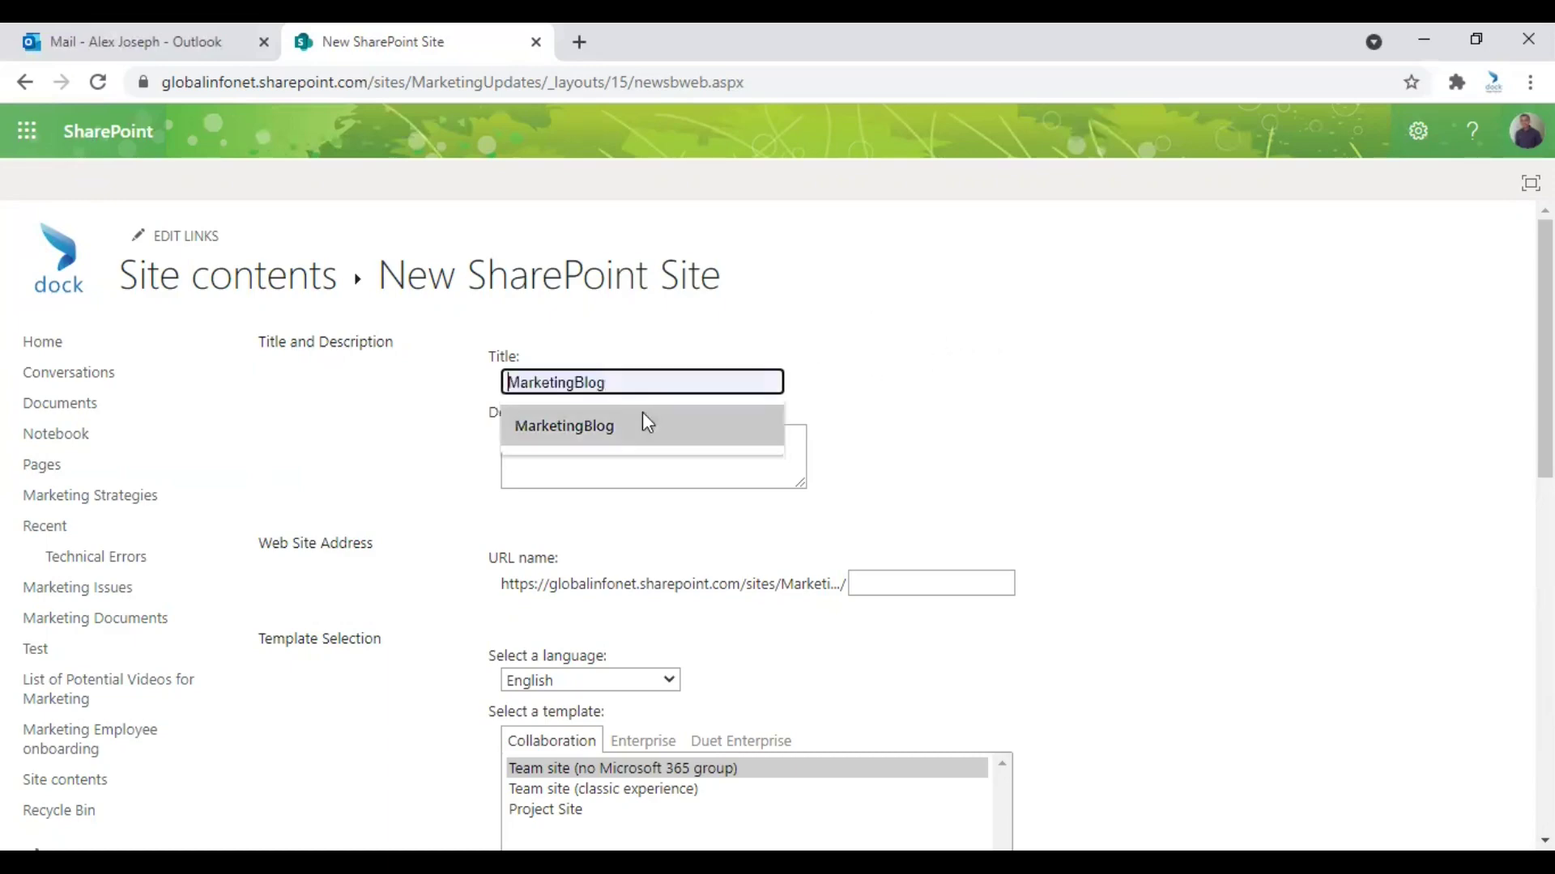
{"action": "left_click", "coordinate": [616, 427]}
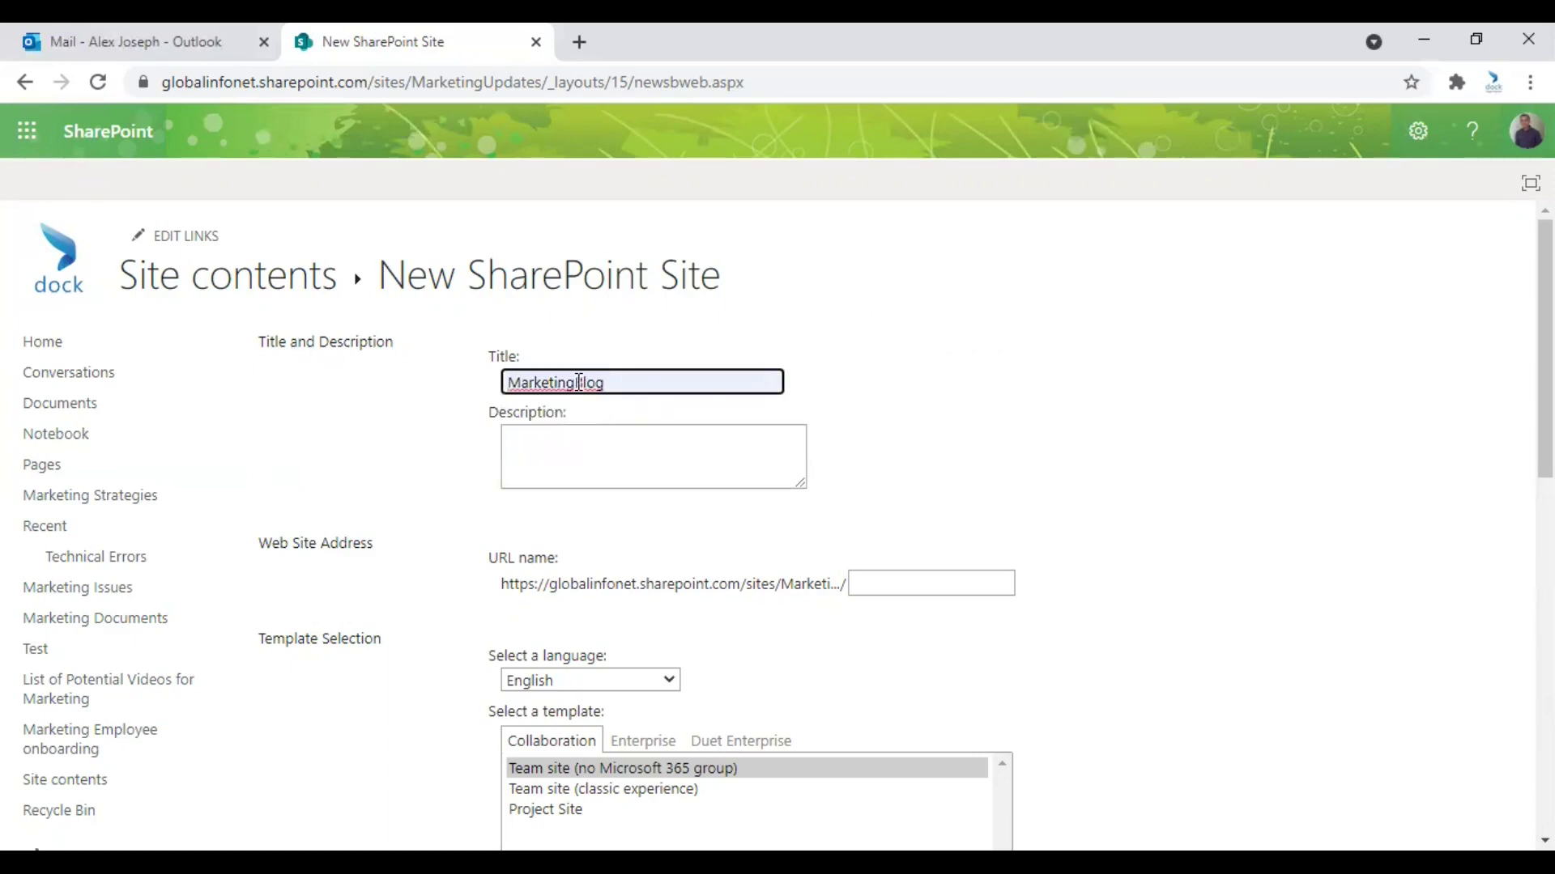
{"action": "left_click", "coordinate": [578, 382]}
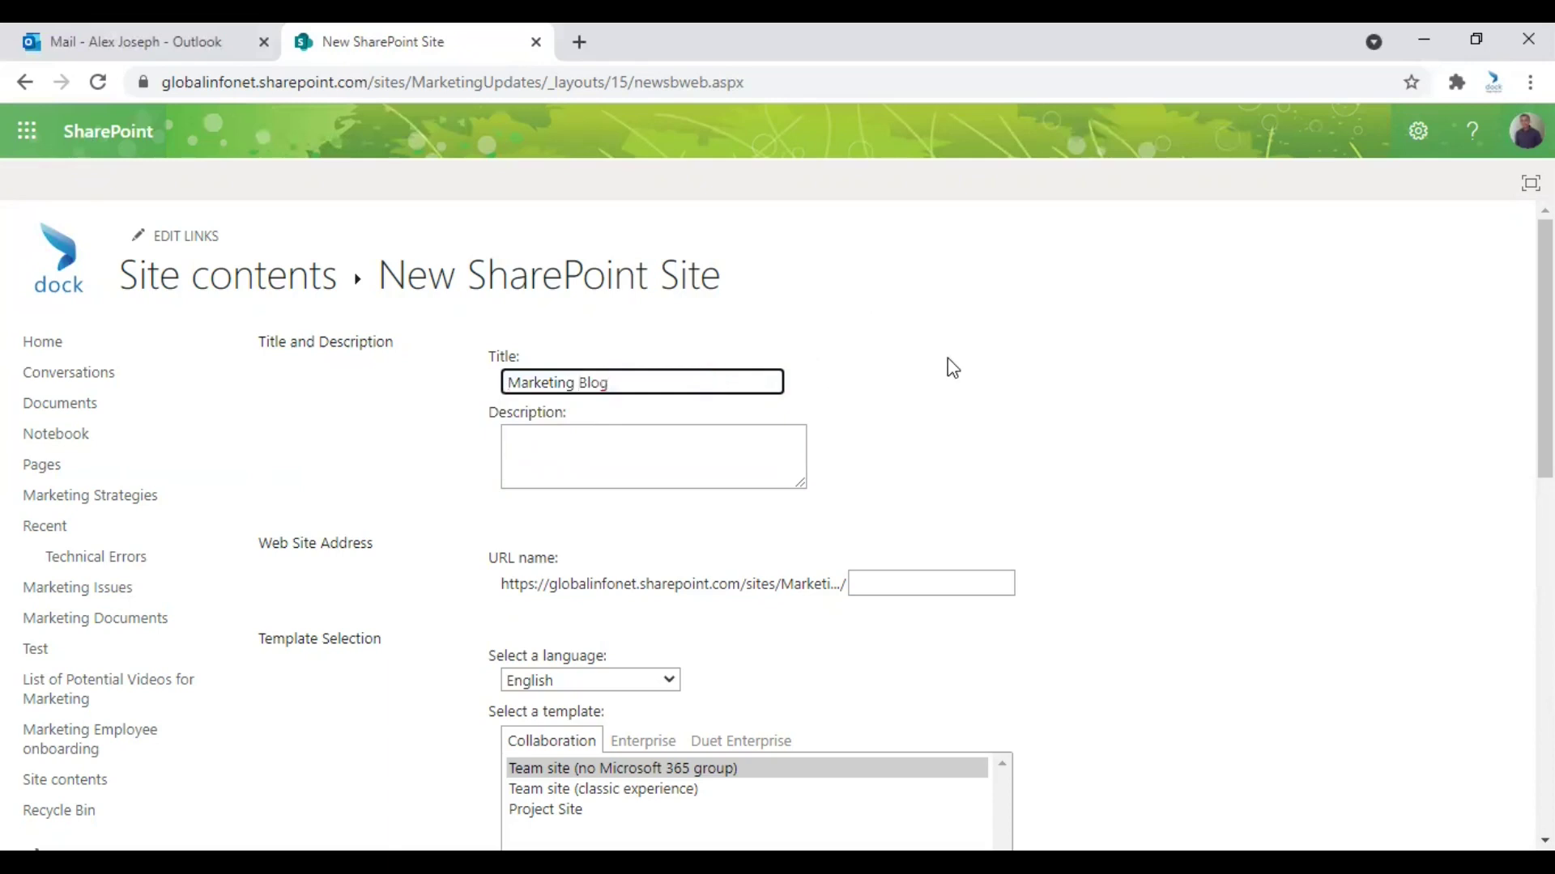
Enter the description 'Blogs for the Marketing Team.'
{"action": "left_click", "coordinate": [700, 443]}
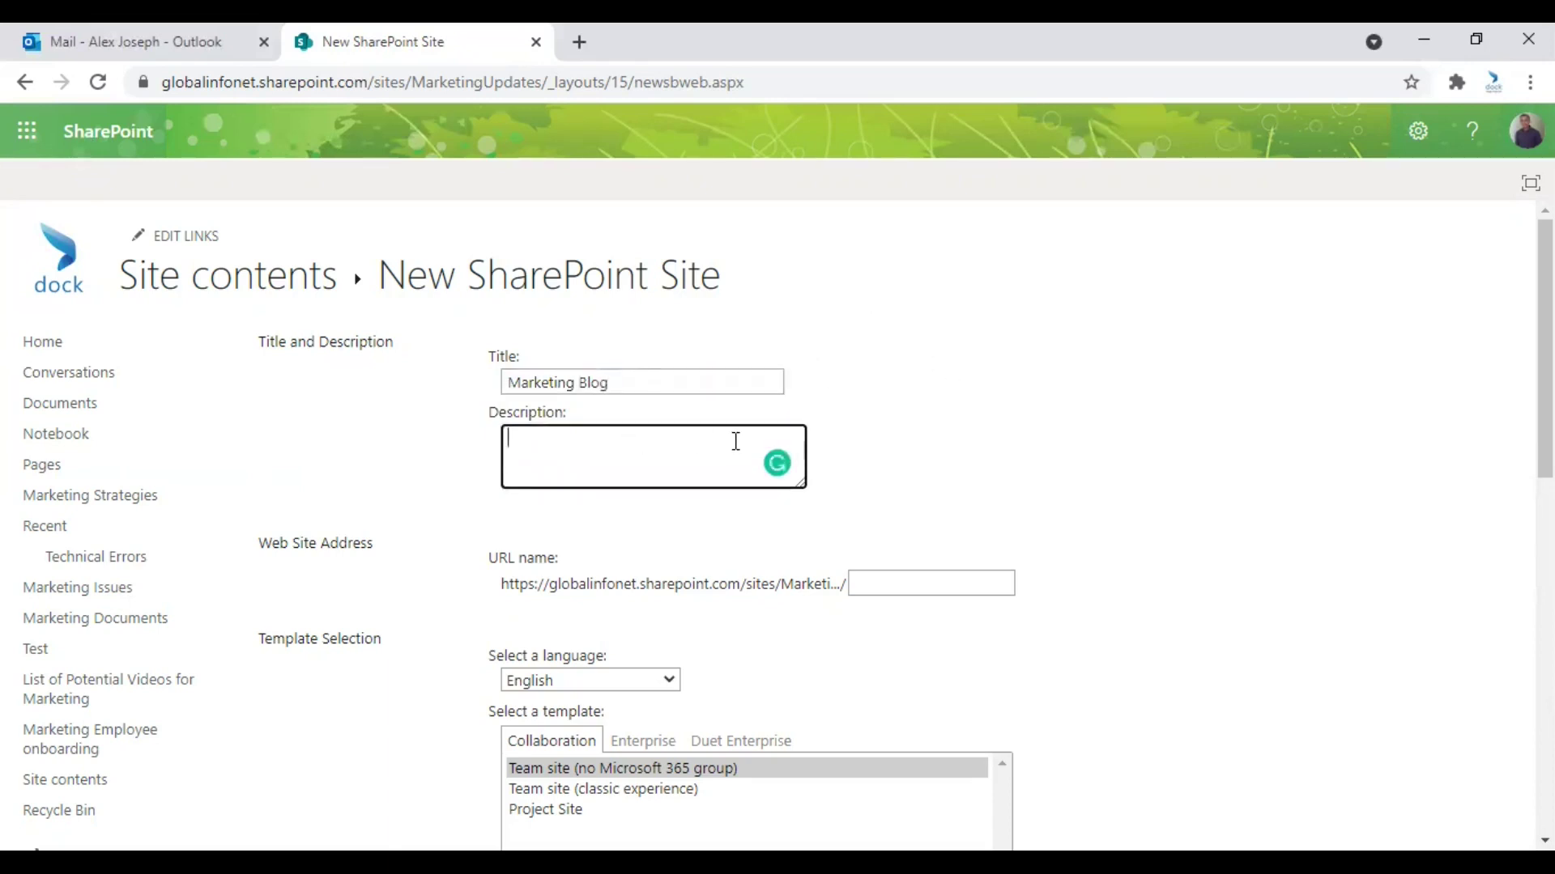
{"action": "type", "text": "Blogs for the"}
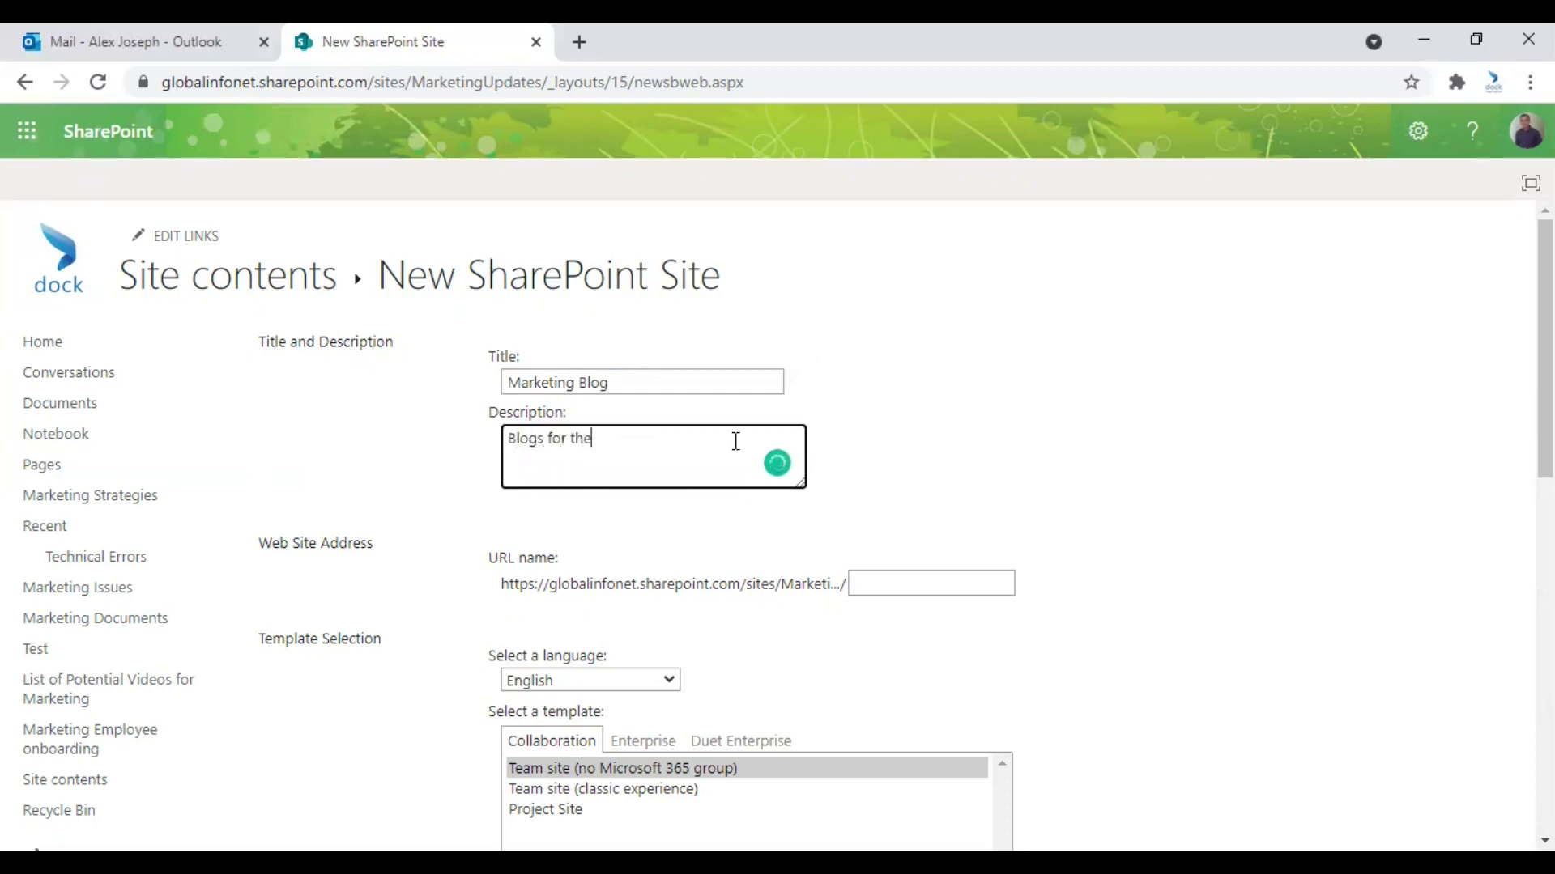
{"action": "type", "text": " Marketing  team."}
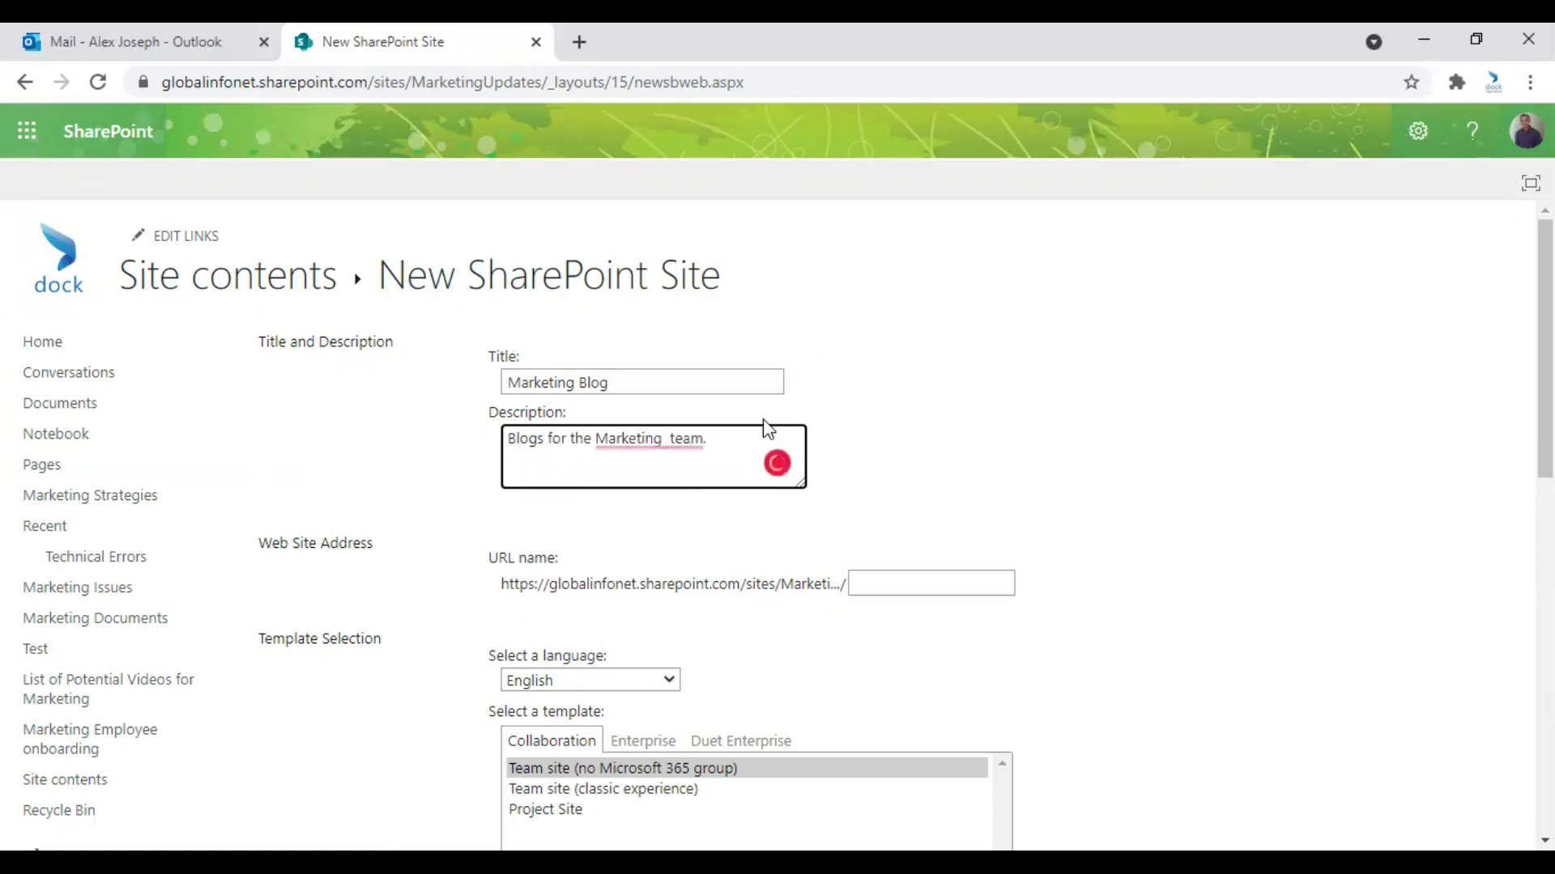
{"action": "mouse_move", "coordinate": [693, 438]}
{"action": "left_click", "coordinate": [666, 496]}
{"action": "type", "text": "T"}
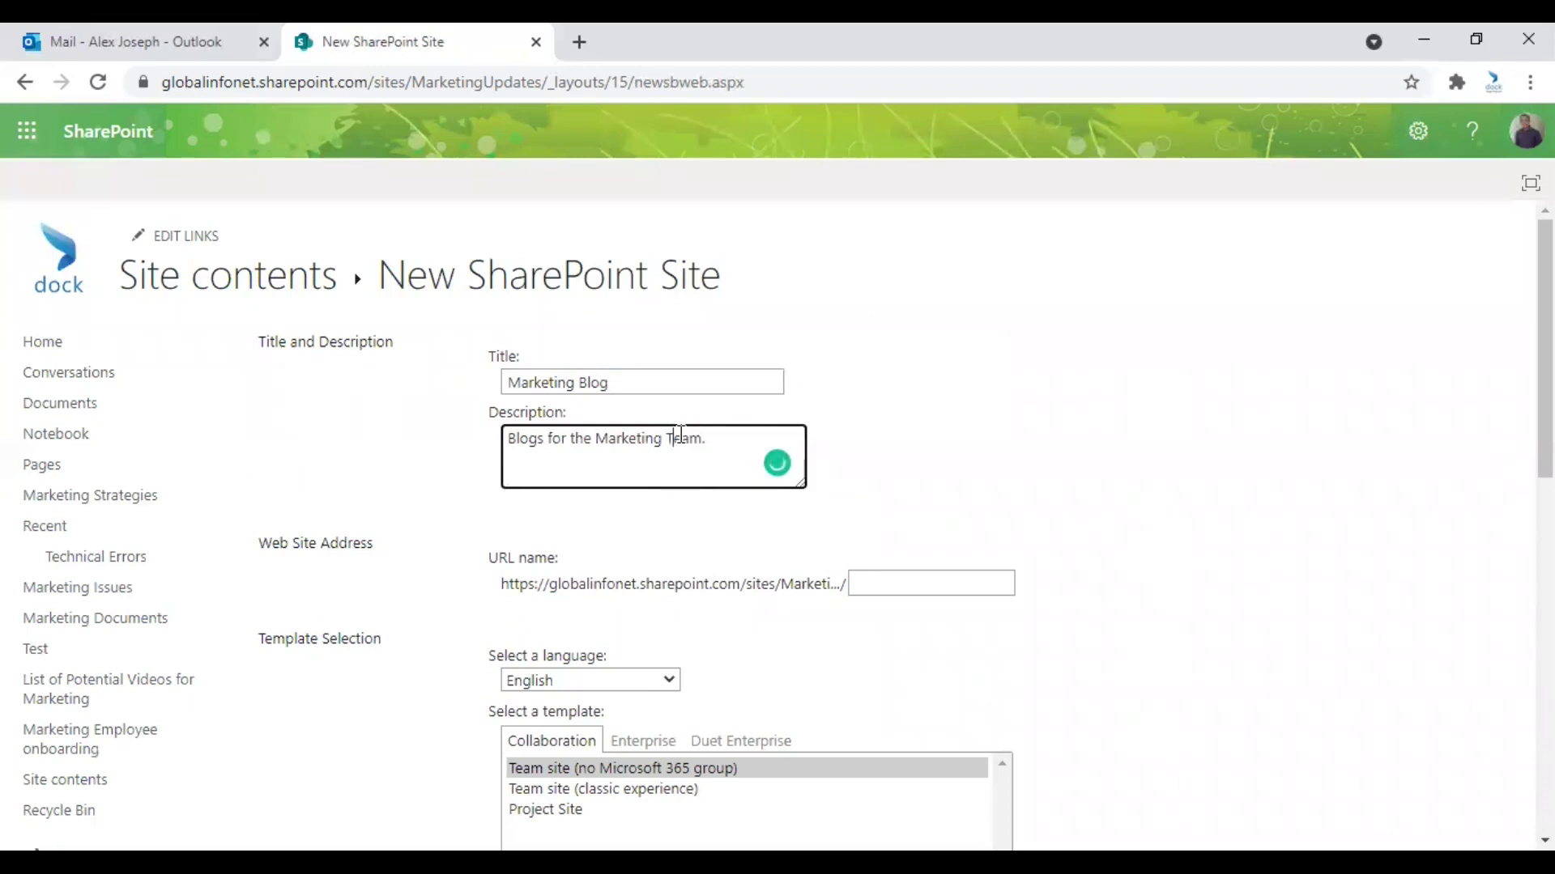
Set the URL name to 'marketingblog', all lowercase
{"action": "left_click", "coordinate": [907, 584]}
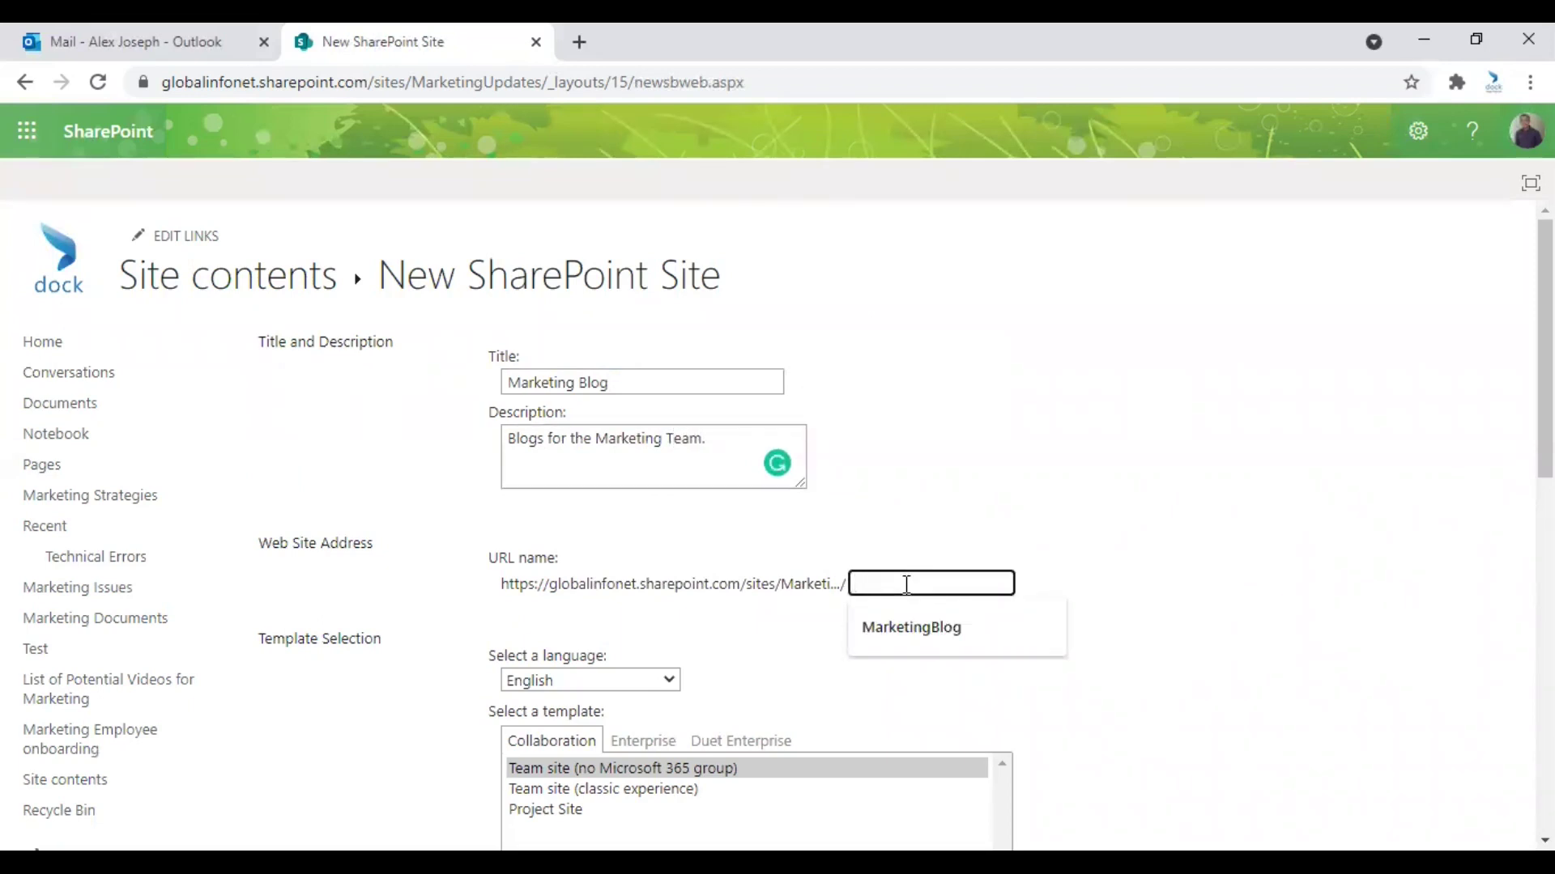
{"action": "type", "text": "Marketingblog"}
{"action": "left_click", "coordinate": [865, 583]}
{"action": "key", "text": "BackSpace"}
{"action": "type", "text": "m"}
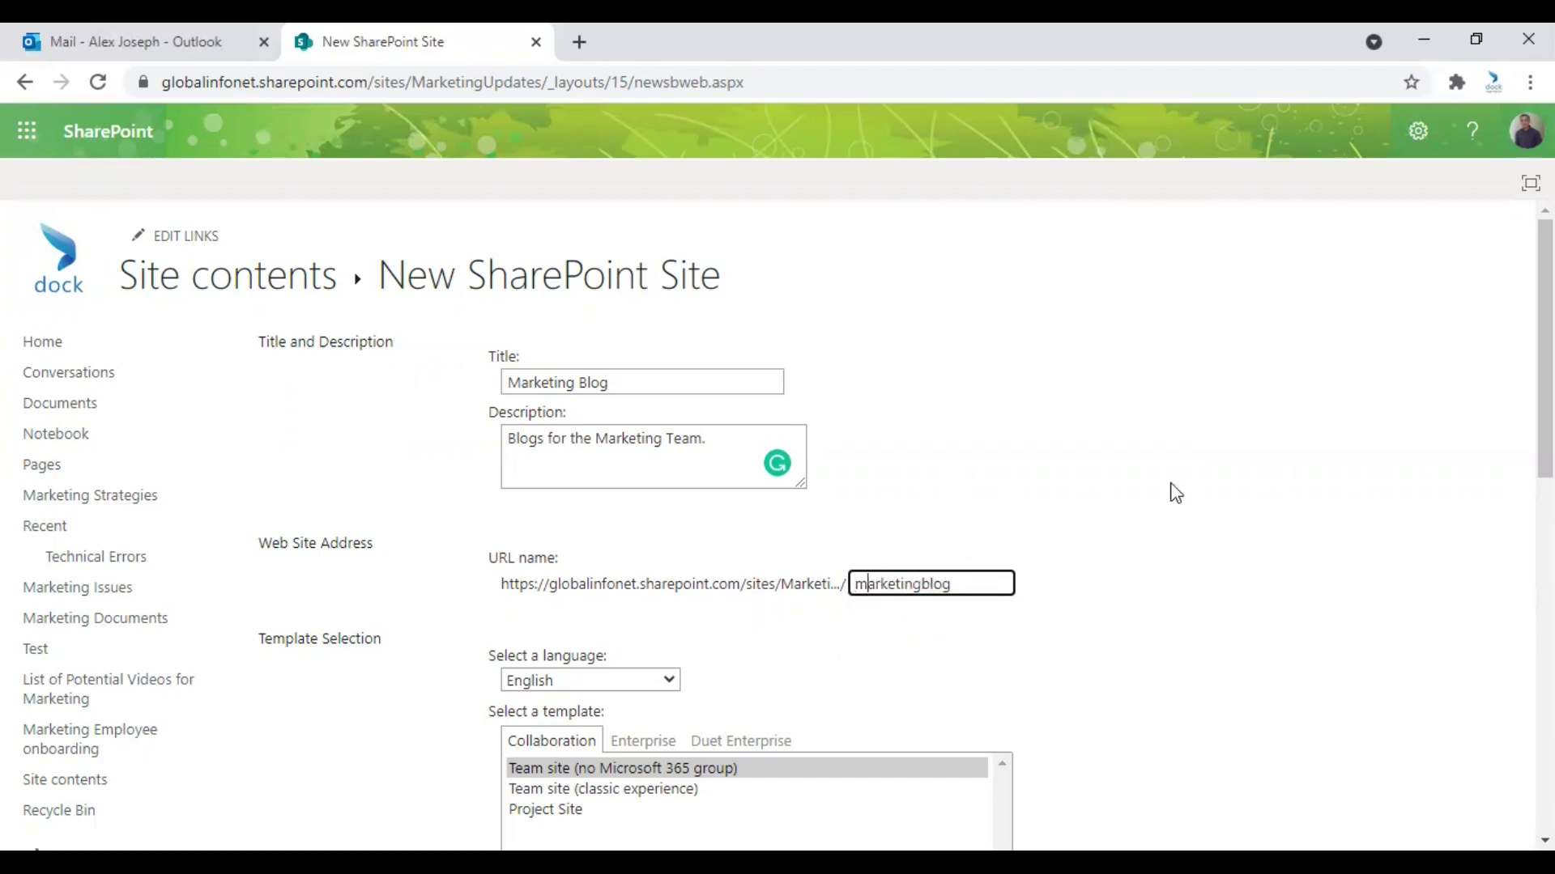
{"action": "left_click", "coordinate": [1172, 490]}
Choose the Team site (classic experience) template with unique permissions and create the subsite
{"action": "scroll", "coordinate": [1083, 547], "scroll_direction": "down", "scroll_amount": 1}
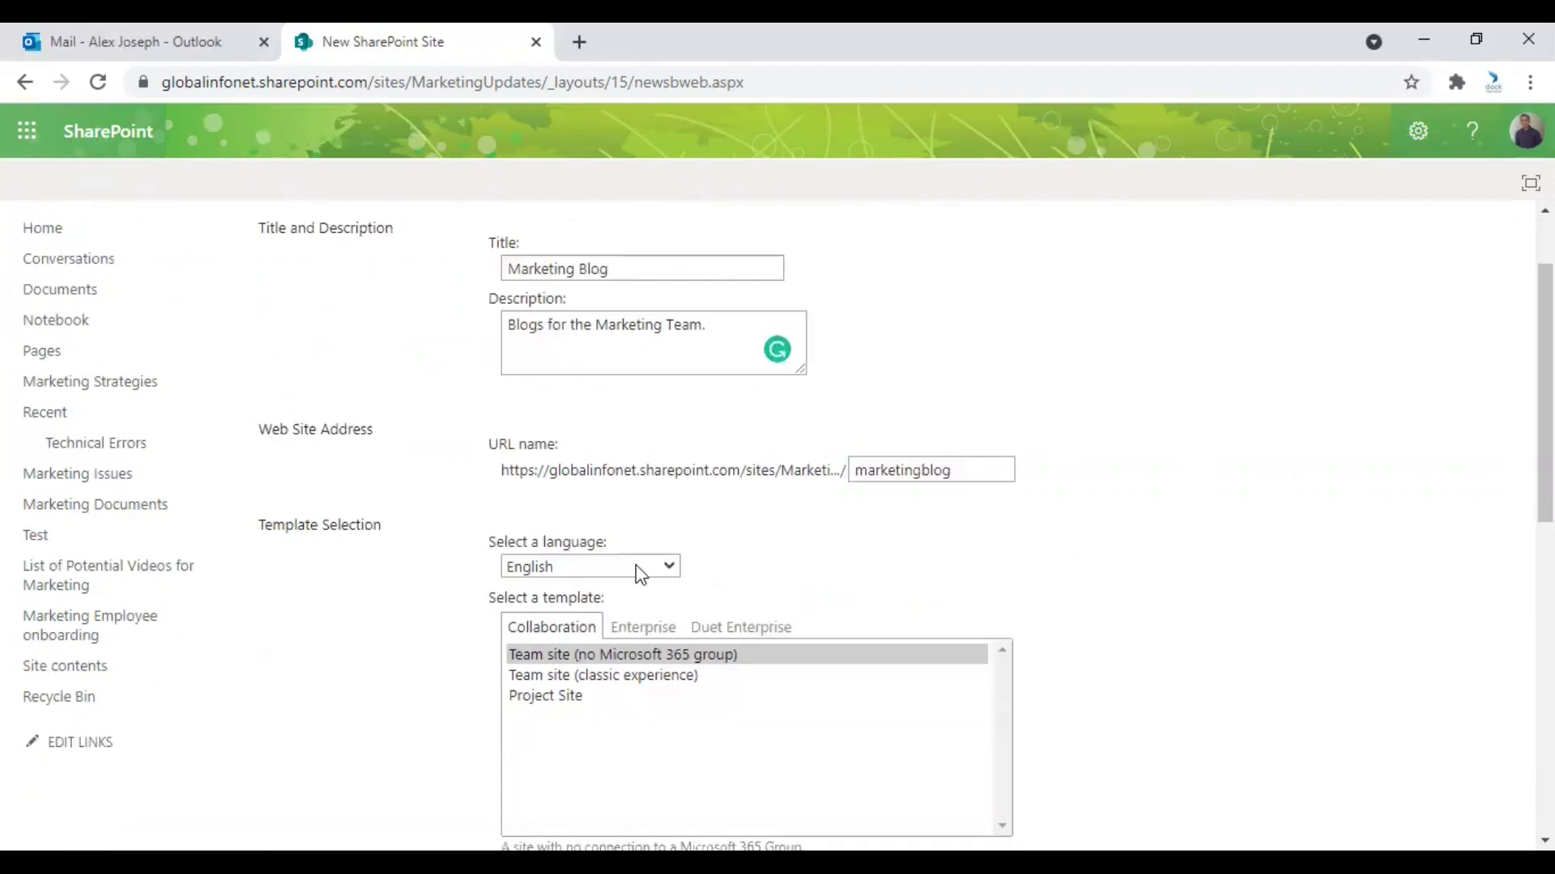
{"action": "scroll", "coordinate": [927, 567], "scroll_direction": "down", "scroll_amount": 1}
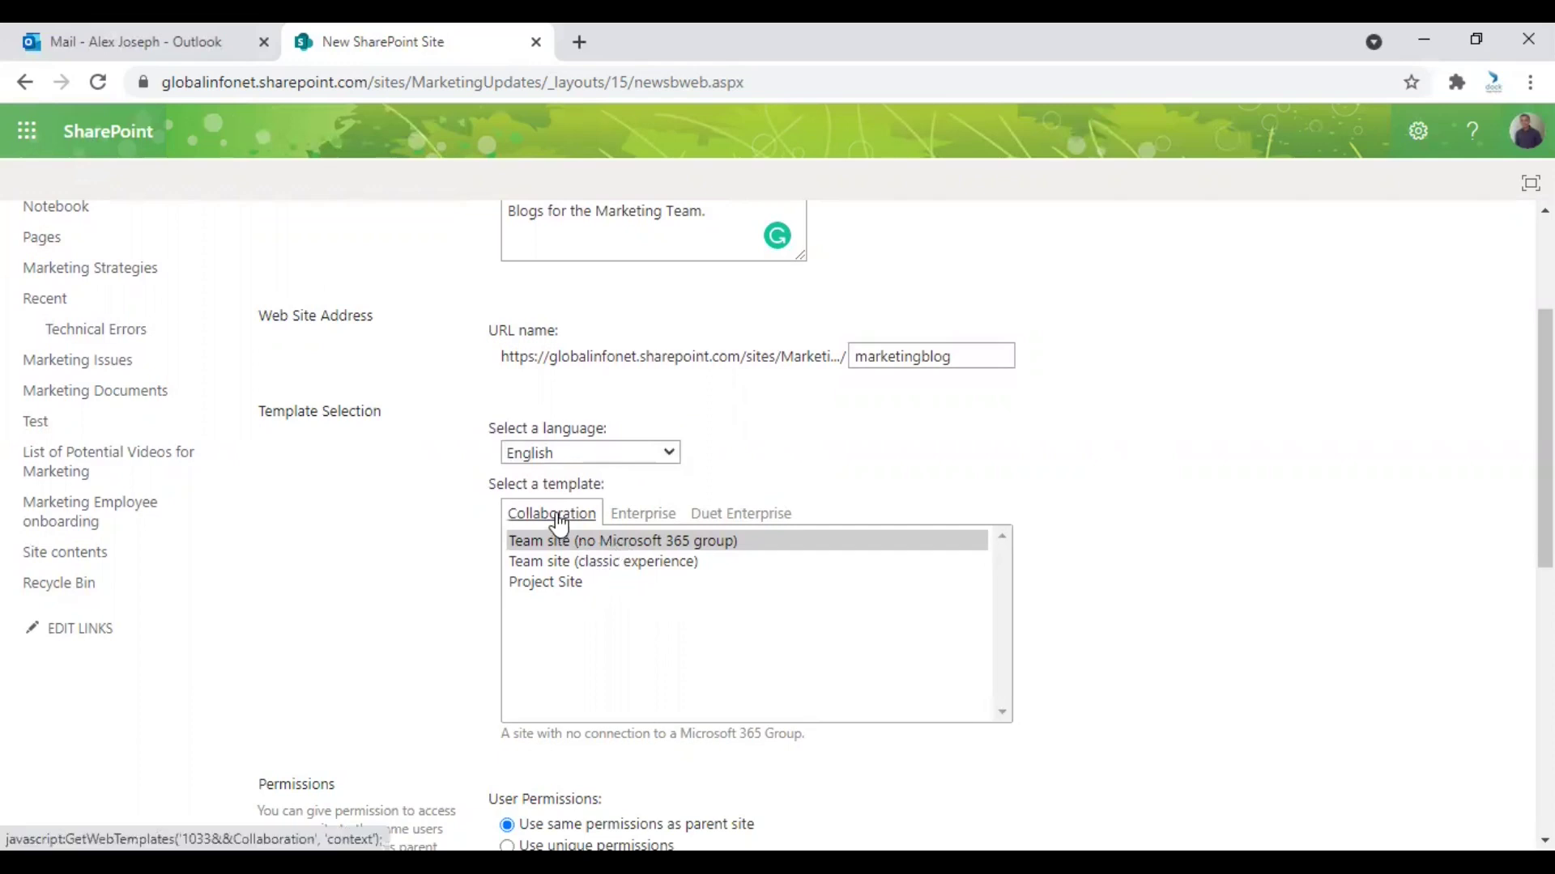
{"action": "left_click", "coordinate": [572, 563]}
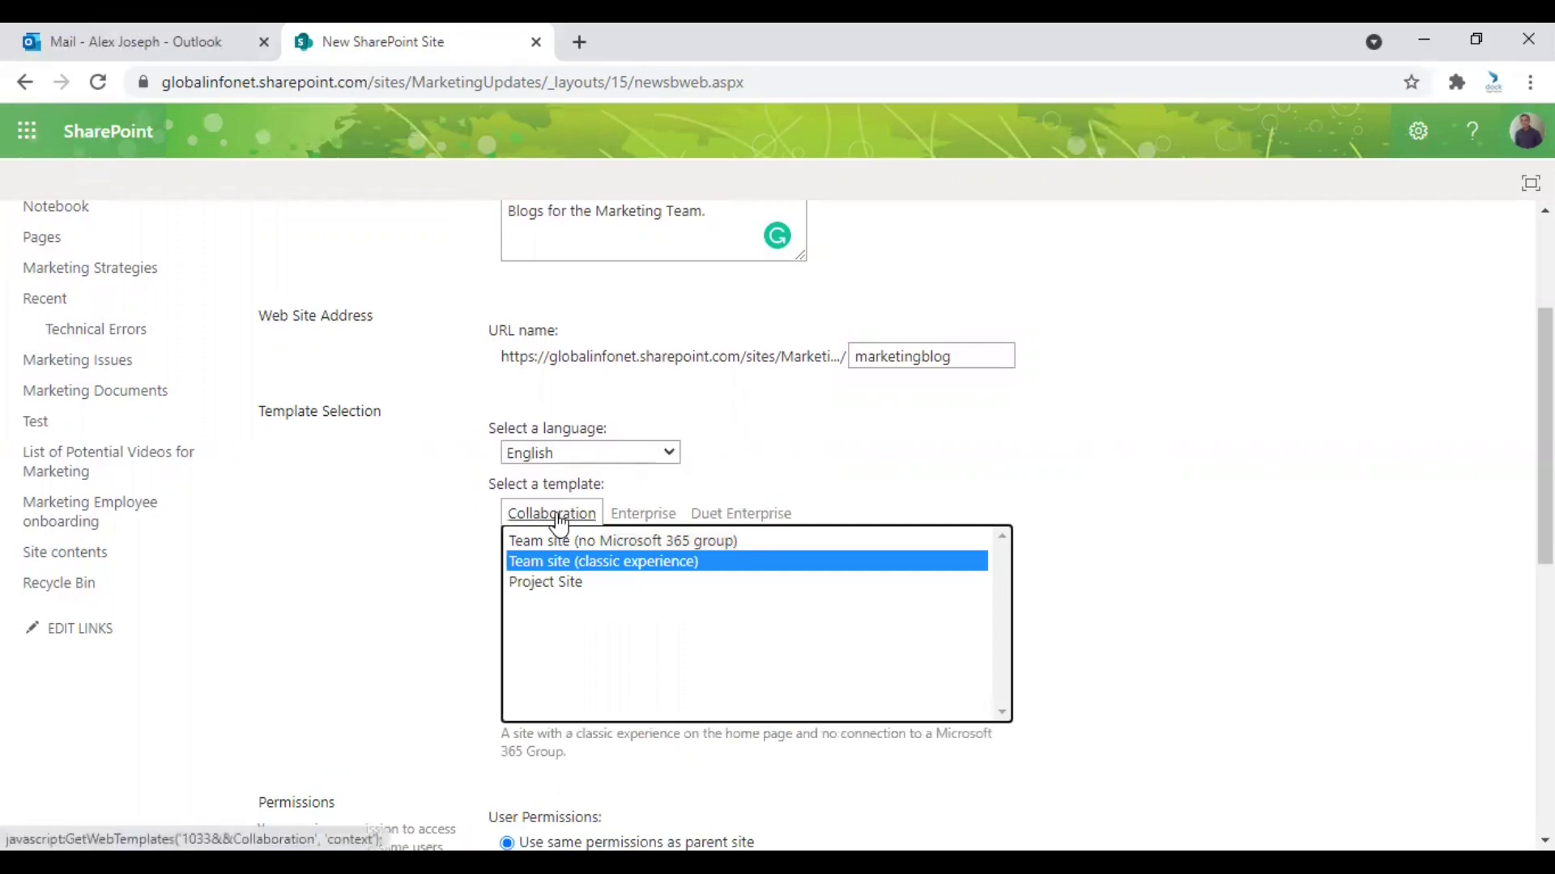
{"action": "scroll", "coordinate": [560, 522], "scroll_direction": "down", "scroll_amount": 4}
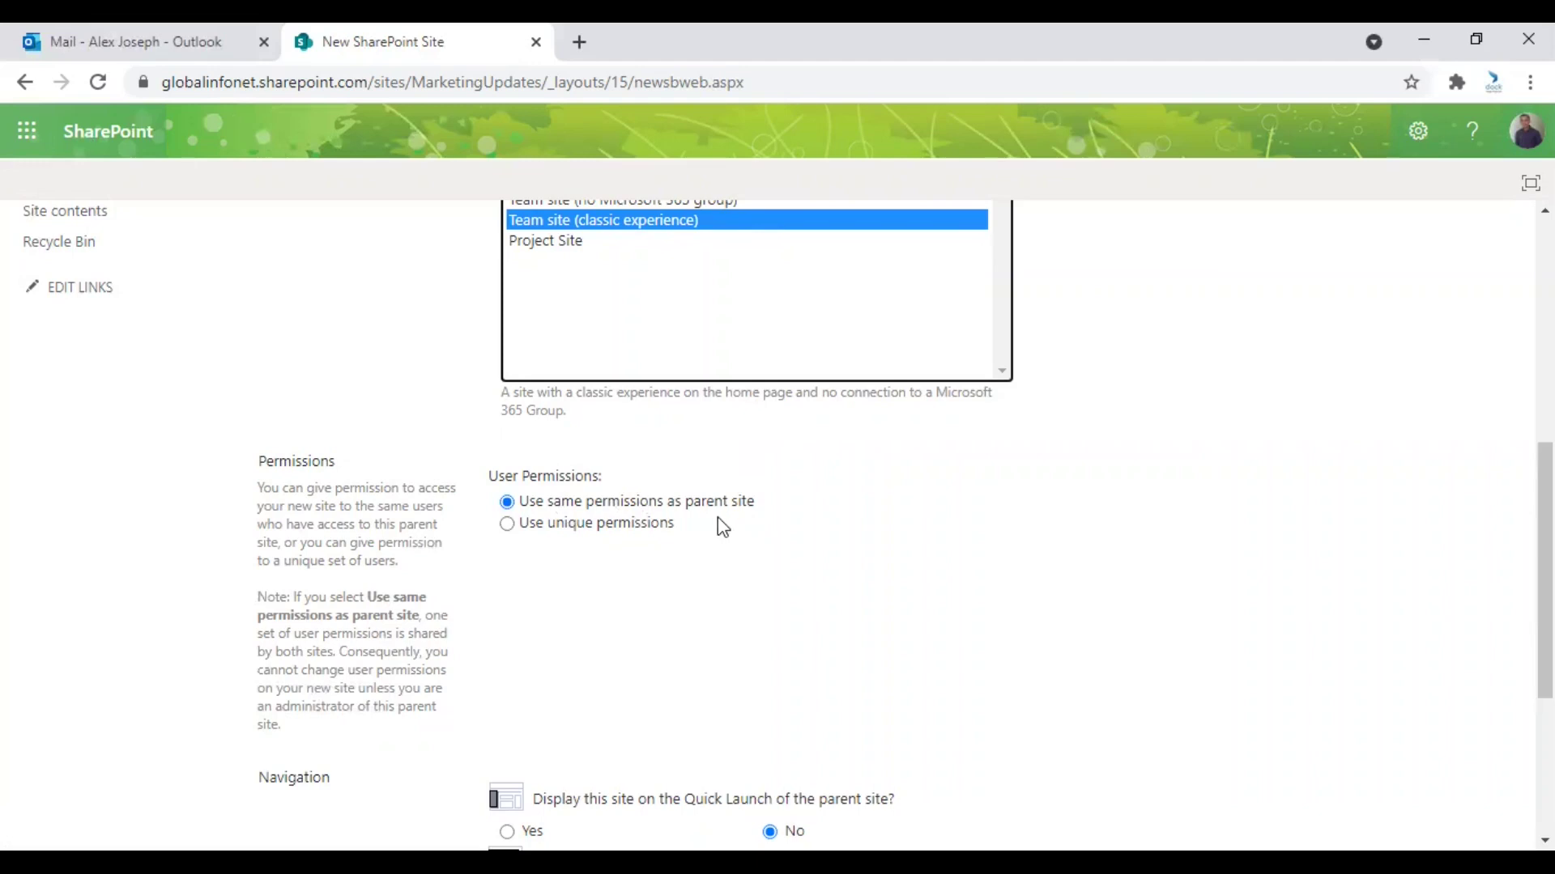
{"action": "left_click", "coordinate": [510, 527]}
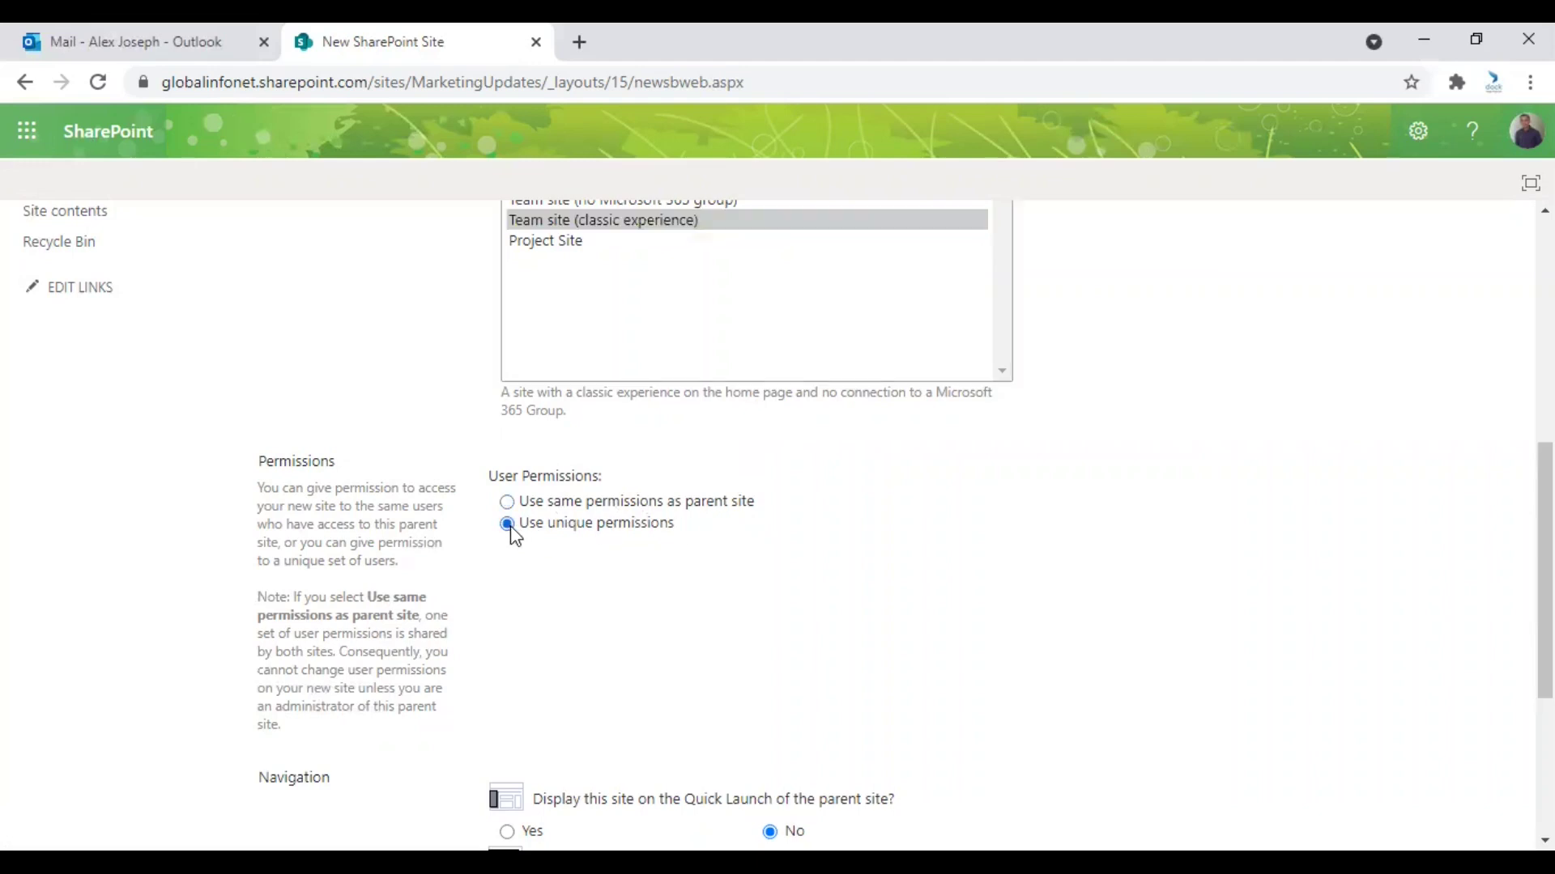
{"action": "scroll", "coordinate": [937, 541], "scroll_direction": "down", "scroll_amount": 3}
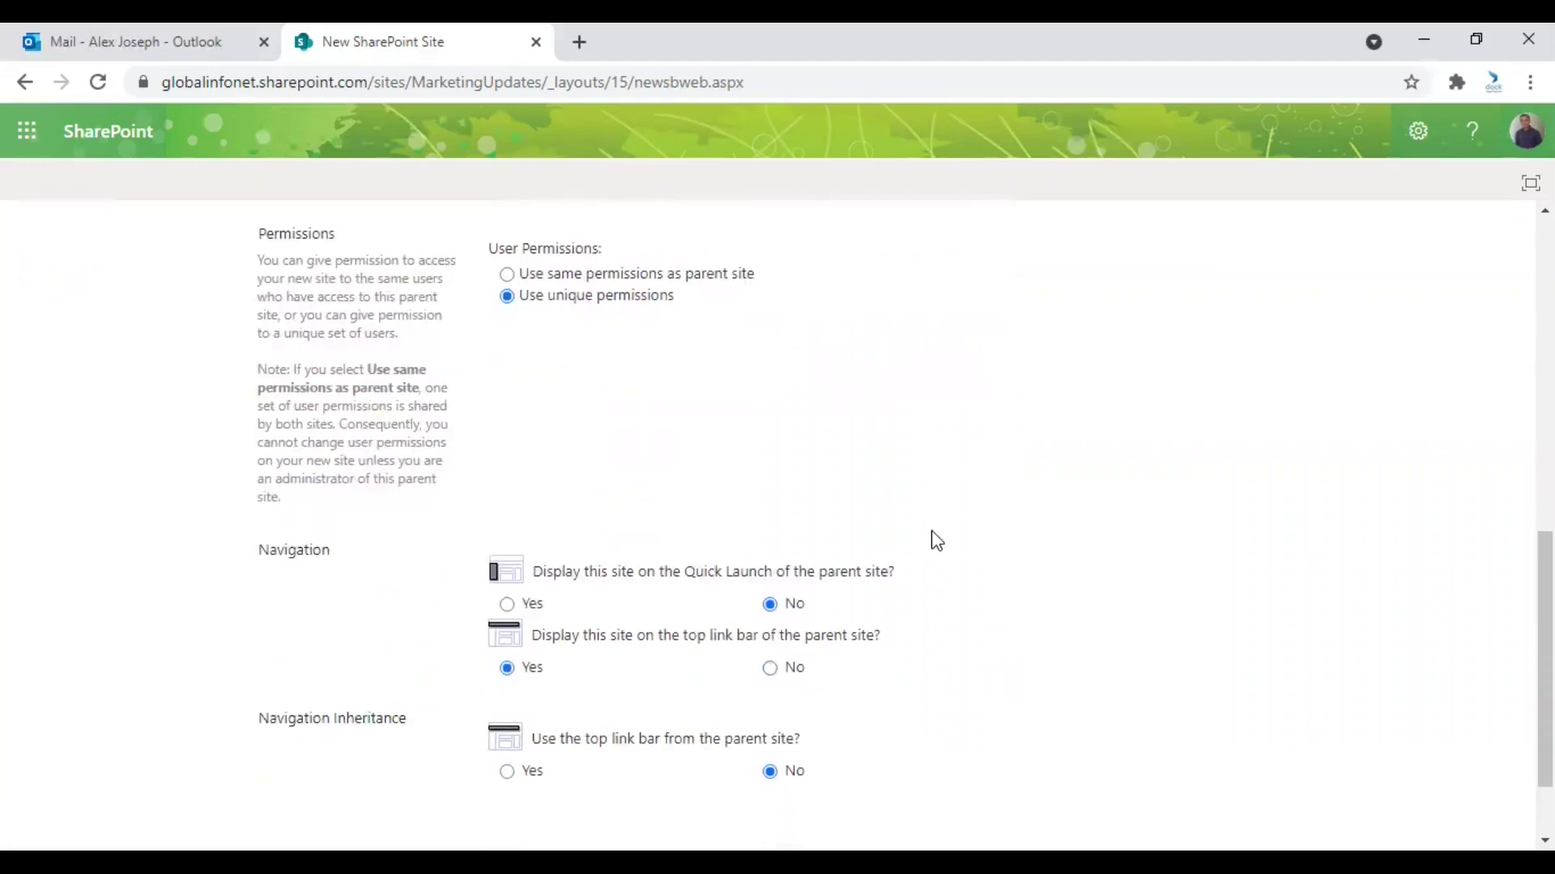
{"action": "scroll", "coordinate": [937, 541], "scroll_direction": "down", "scroll_amount": 2}
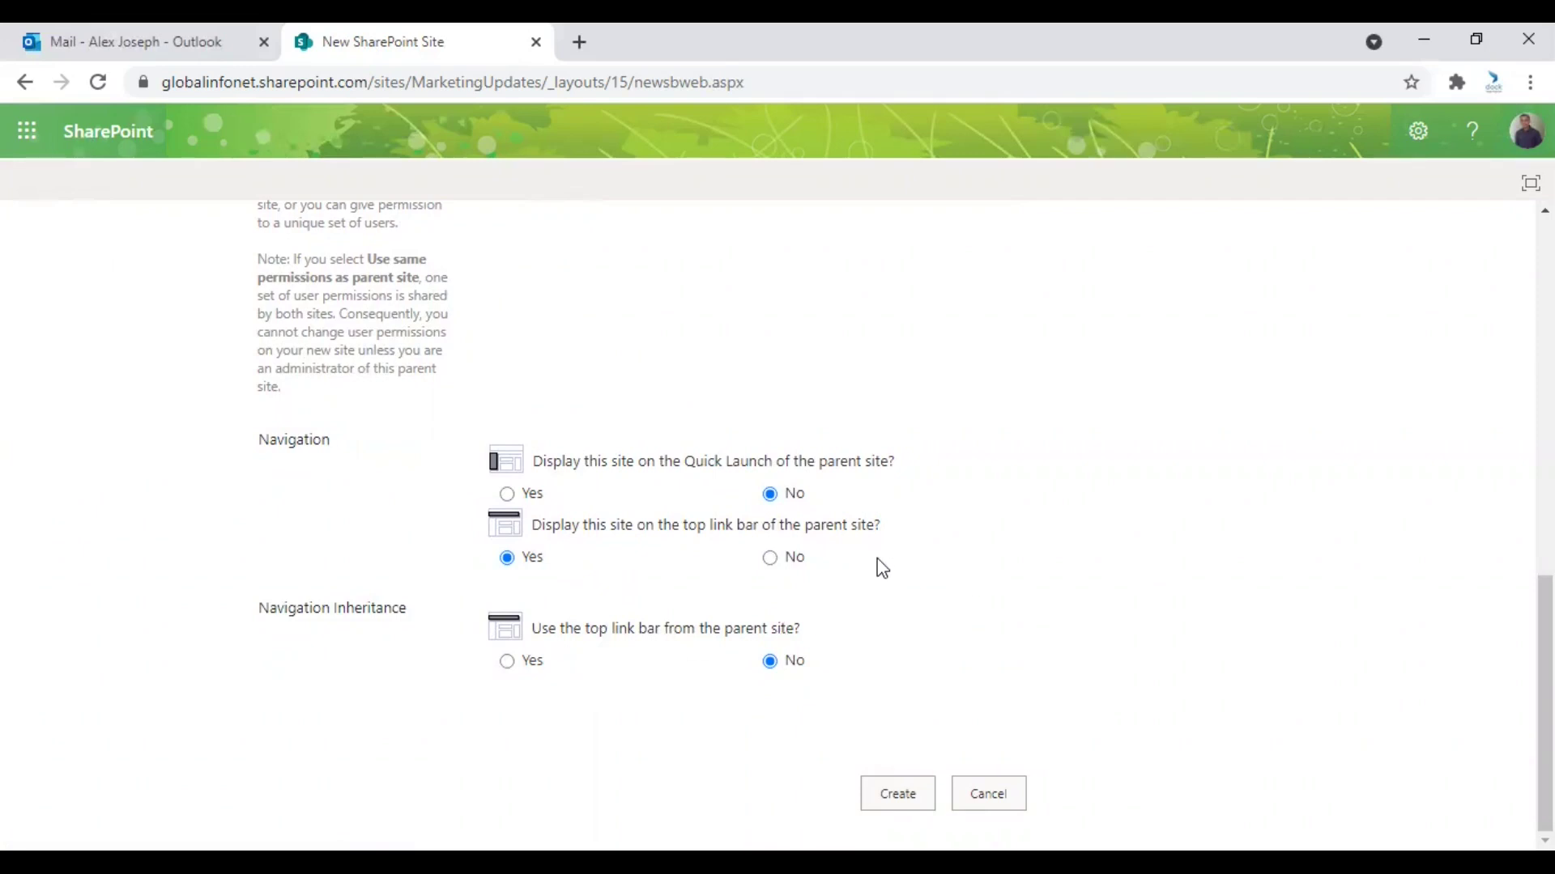
{"action": "left_click", "coordinate": [895, 795]}
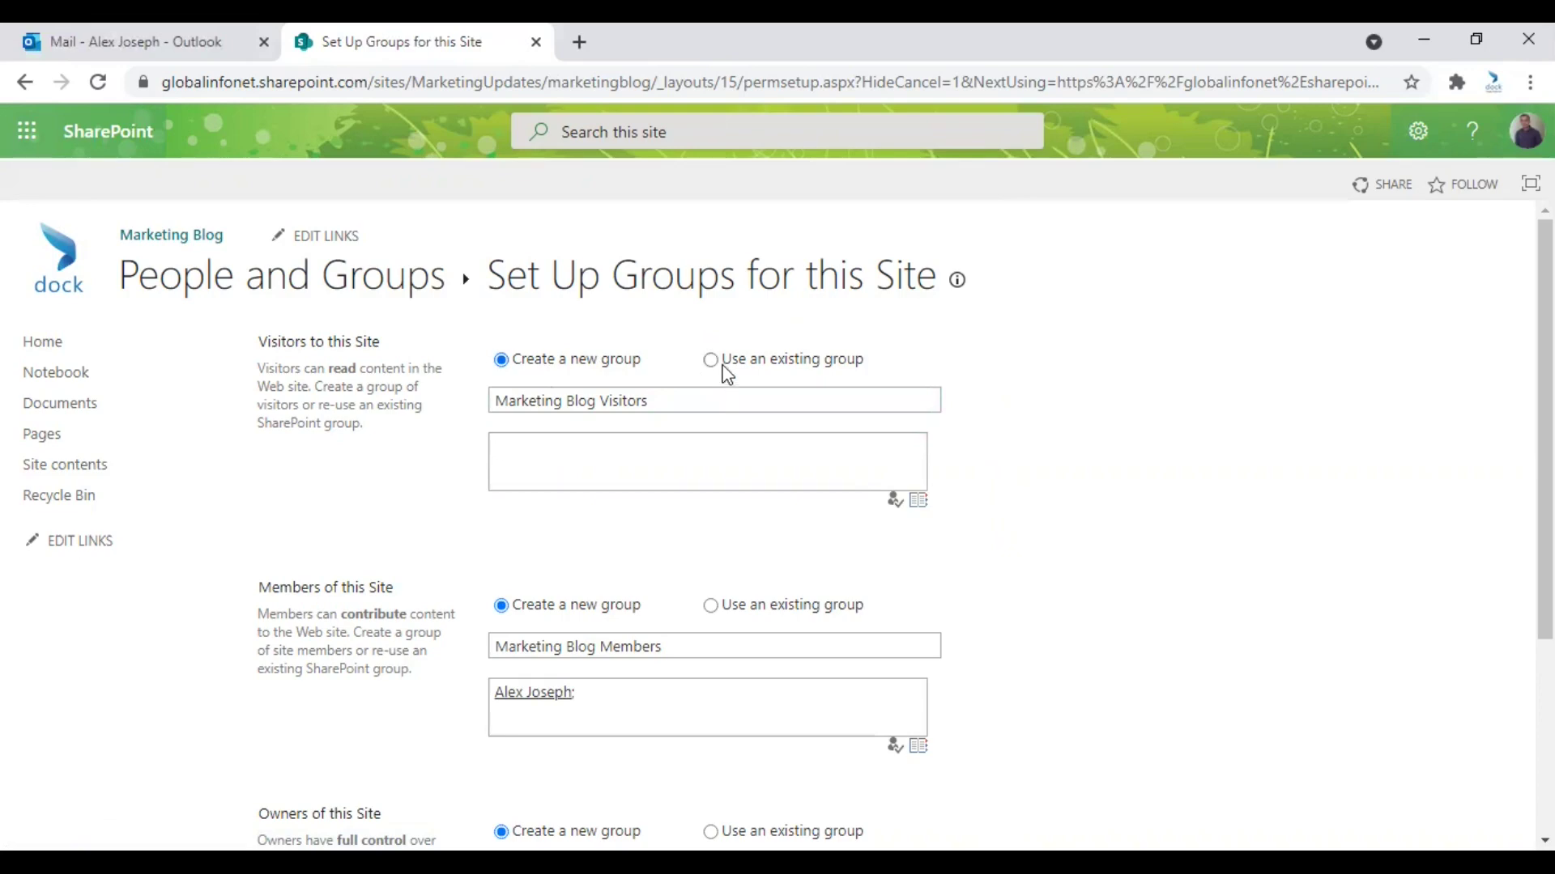
Keep 'Create a new group' selected for the site's Visitors
{"action": "left_click", "coordinate": [724, 366]}
{"action": "left_click", "coordinate": [678, 395]}
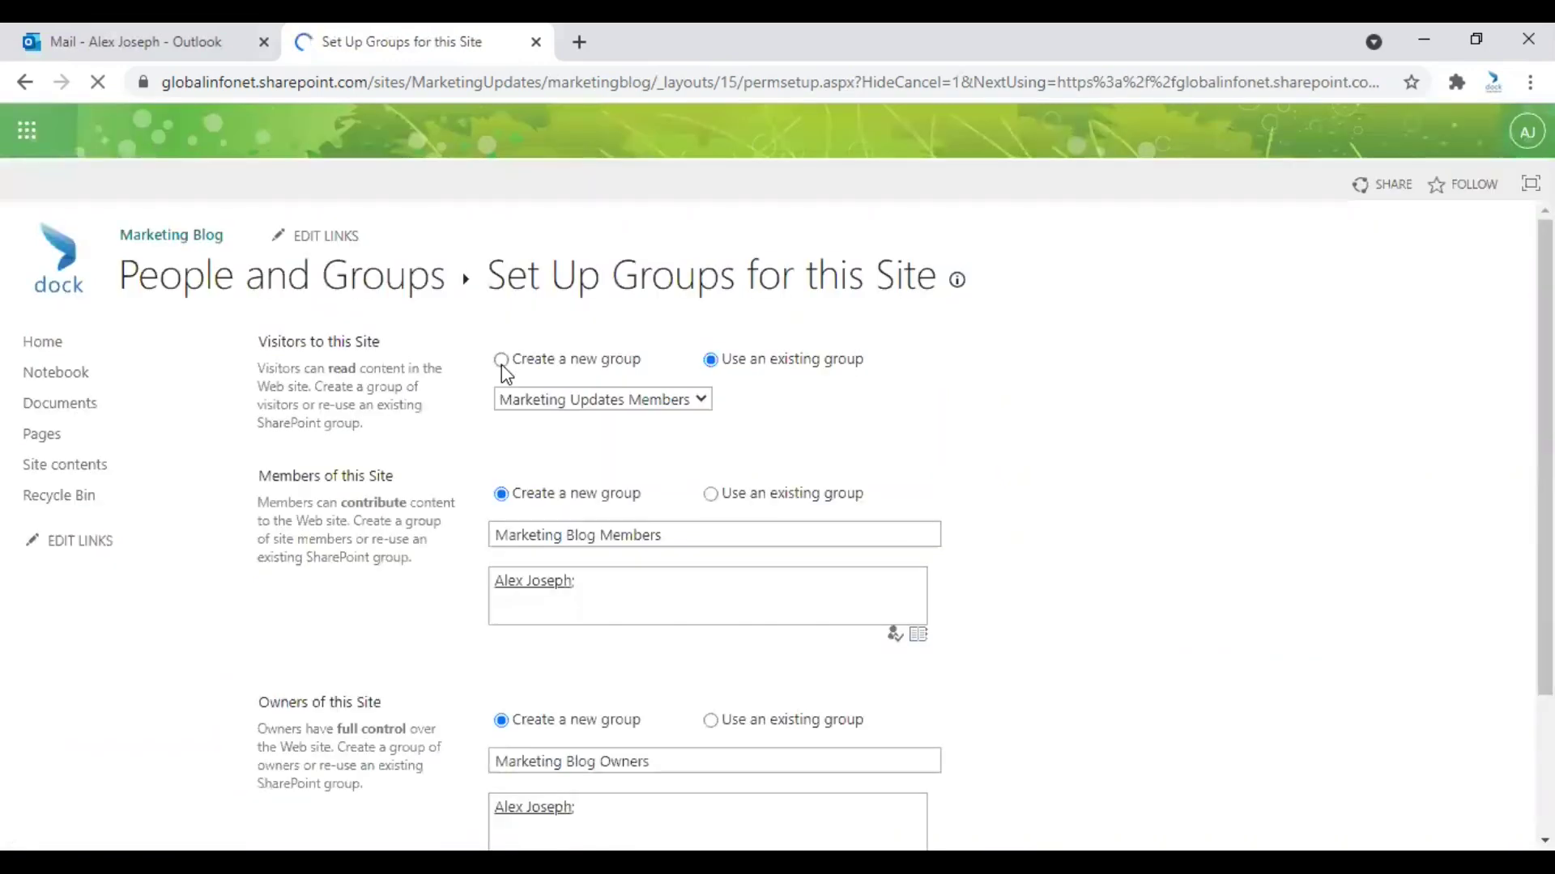
{"action": "left_click", "coordinate": [502, 363]}
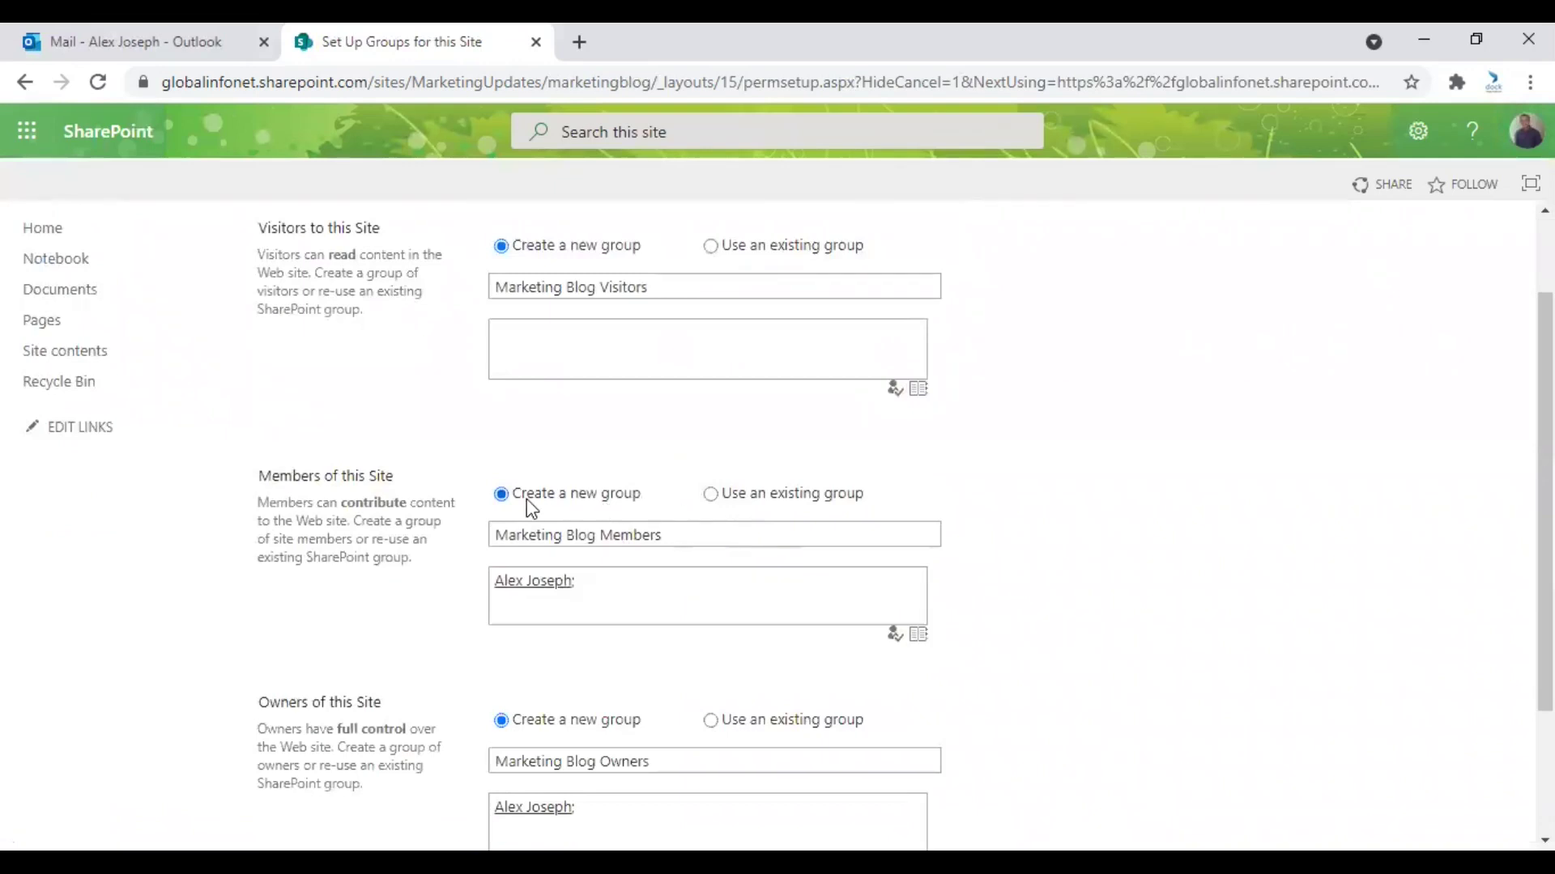
{"action": "scroll", "coordinate": [573, 494], "scroll_direction": "down", "scroll_amount": 1}
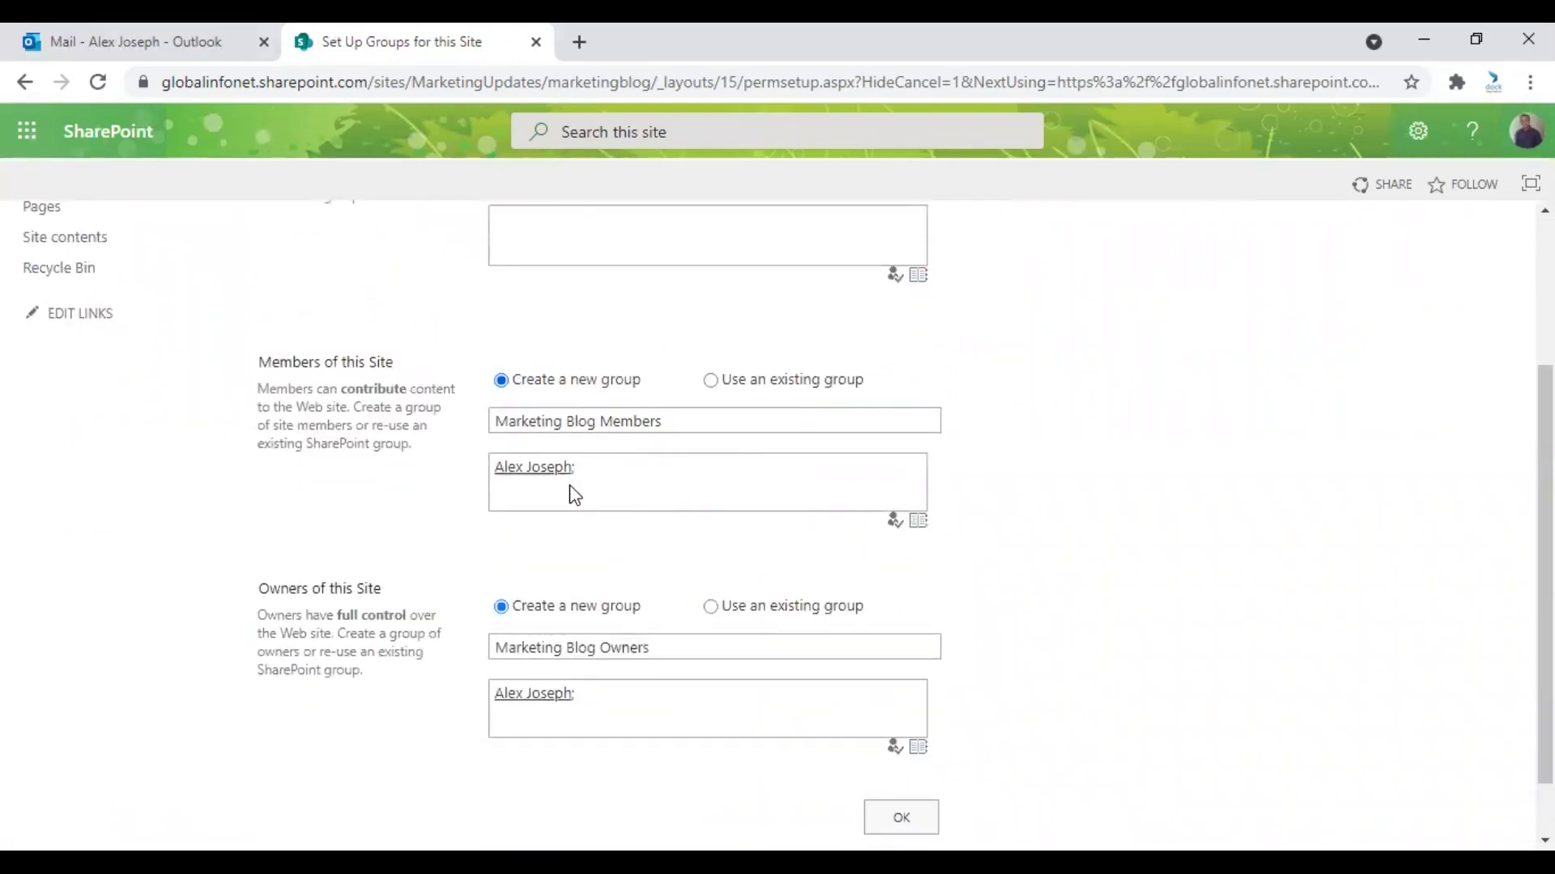
{"action": "scroll", "coordinate": [668, 450], "scroll_direction": "down", "scroll_amount": 1}
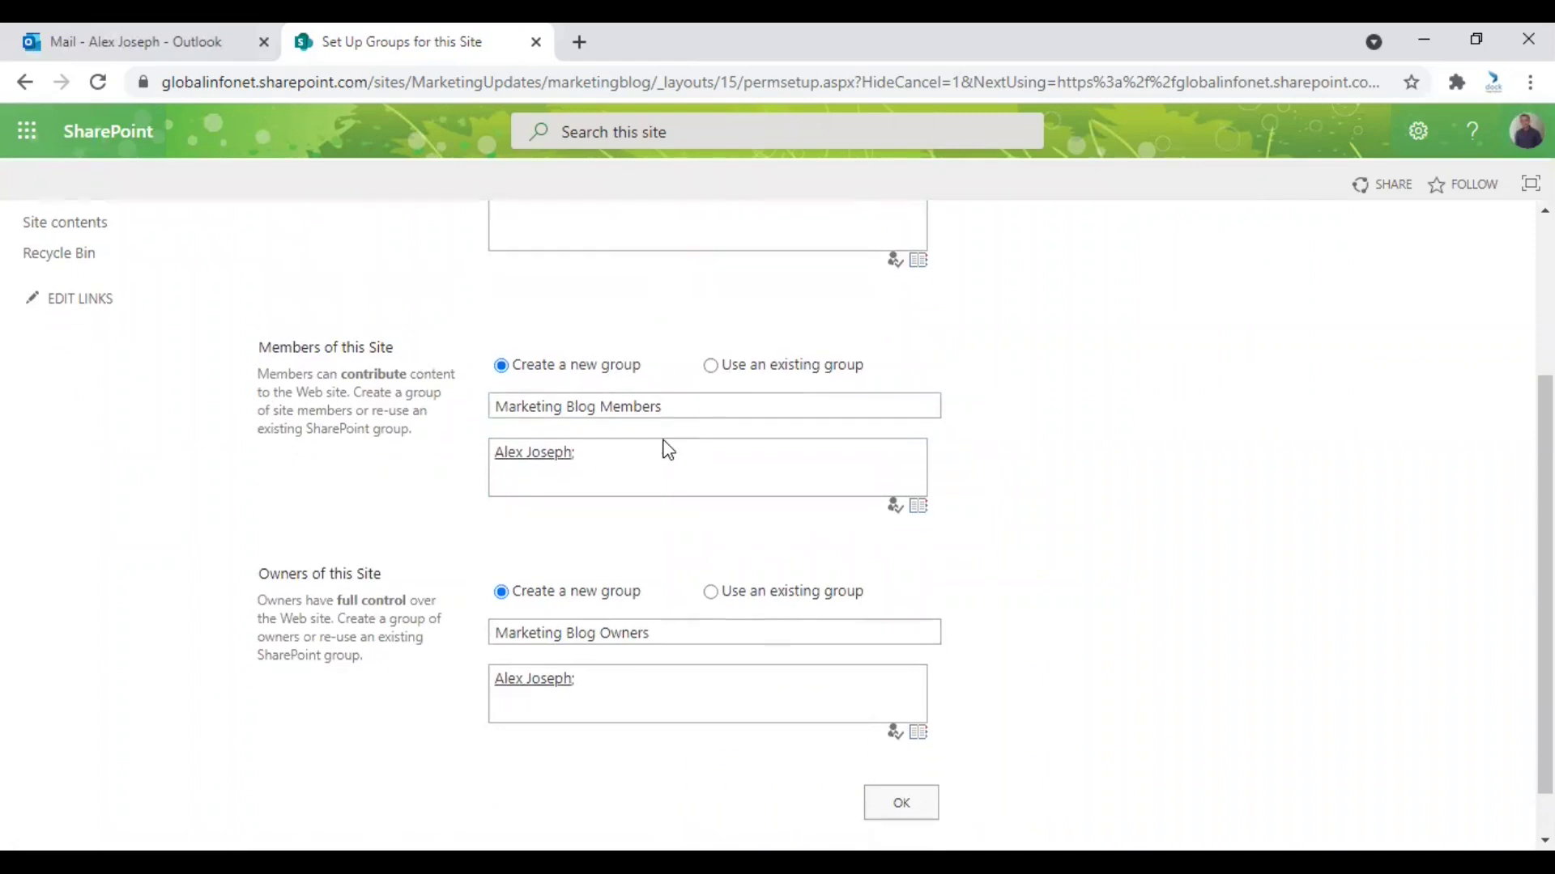
{"action": "scroll", "coordinate": [668, 450], "scroll_direction": "down", "scroll_amount": 1}
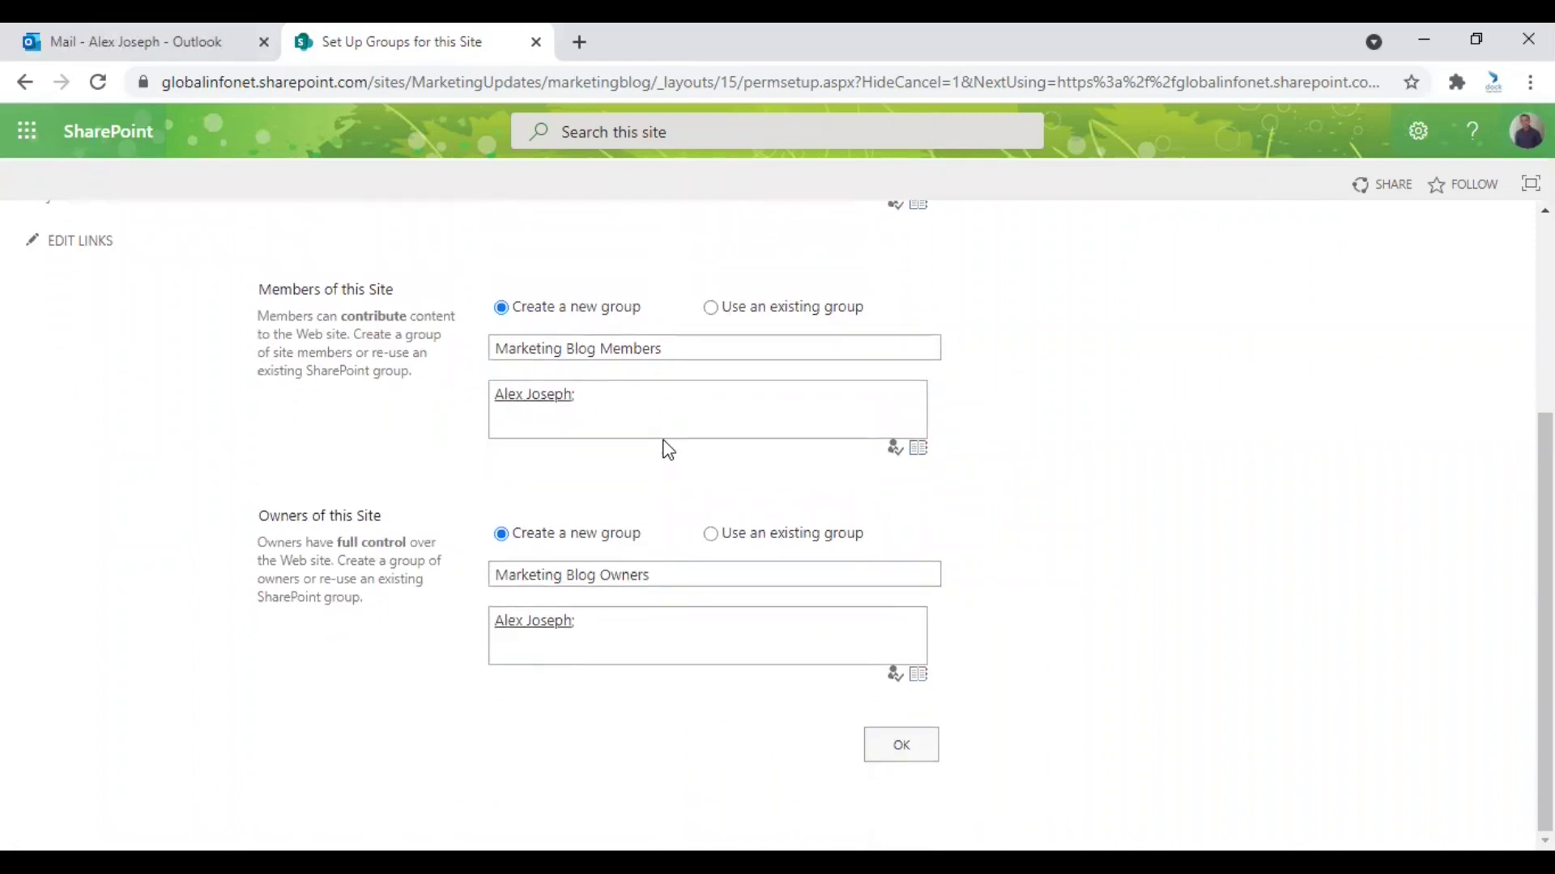
Add another person's name to the Owners group and resolve it with Check Names
{"action": "left_click", "coordinate": [624, 623]}
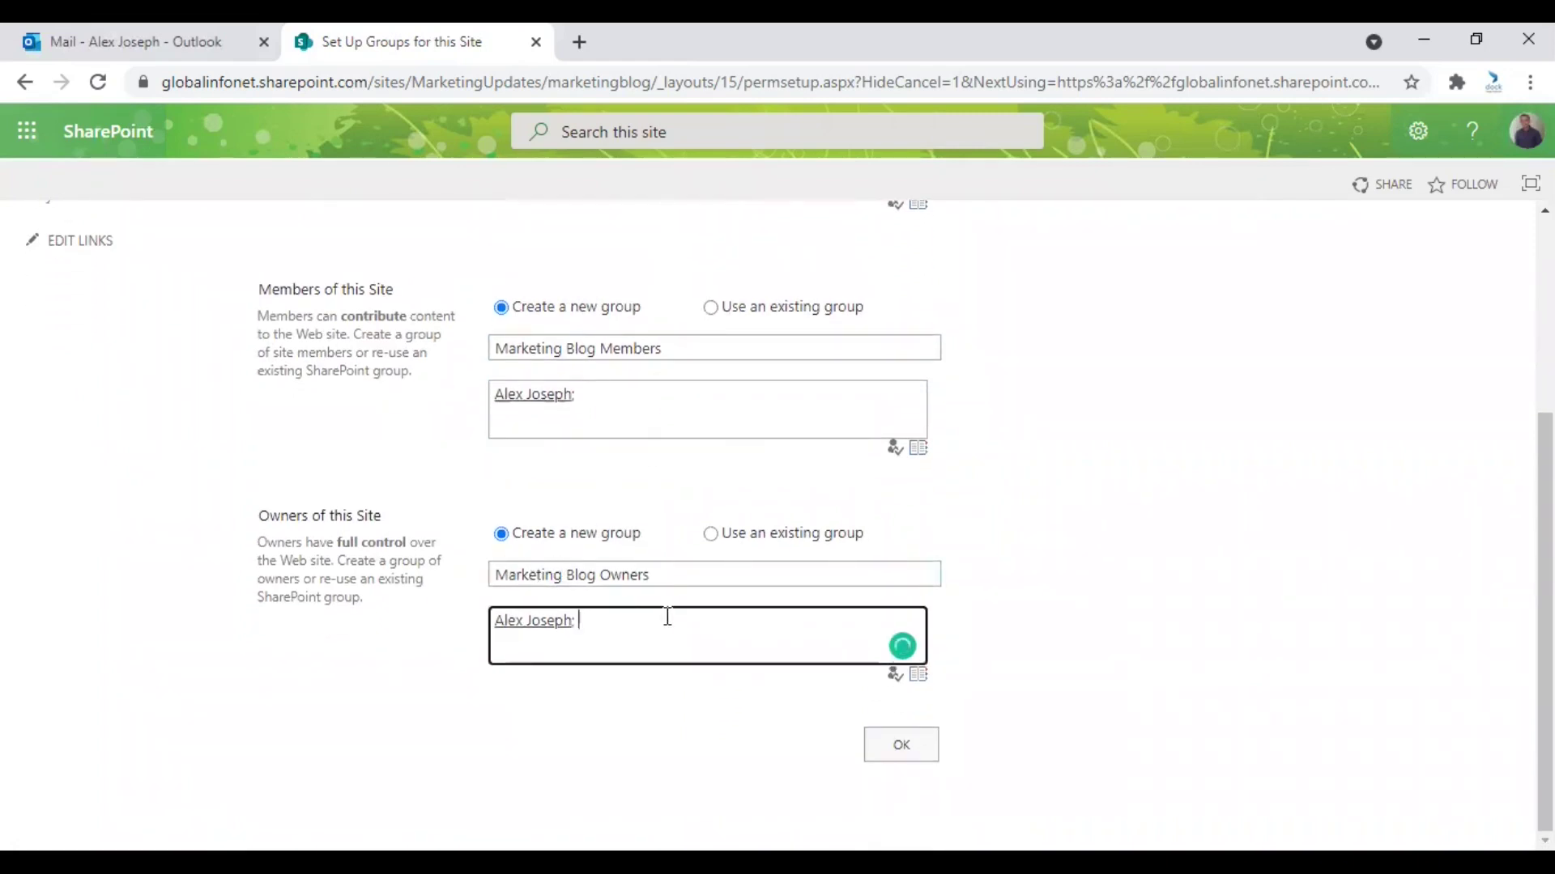
{"action": "type", "text": "Betty"}
{"action": "left_click", "coordinate": [897, 680]}
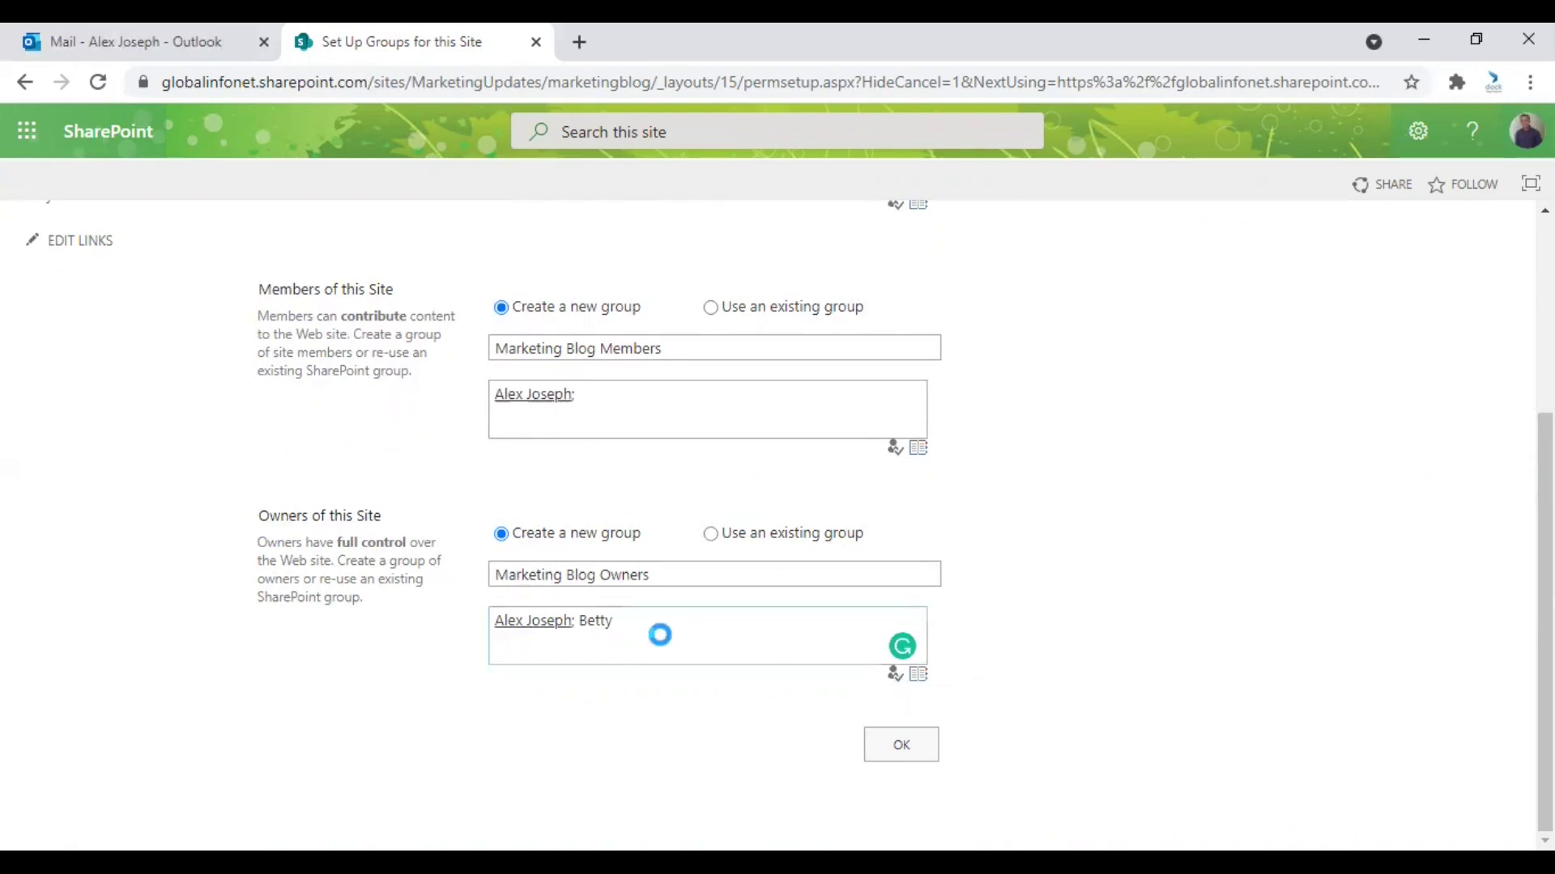
{"action": "left_click", "coordinate": [699, 623]}
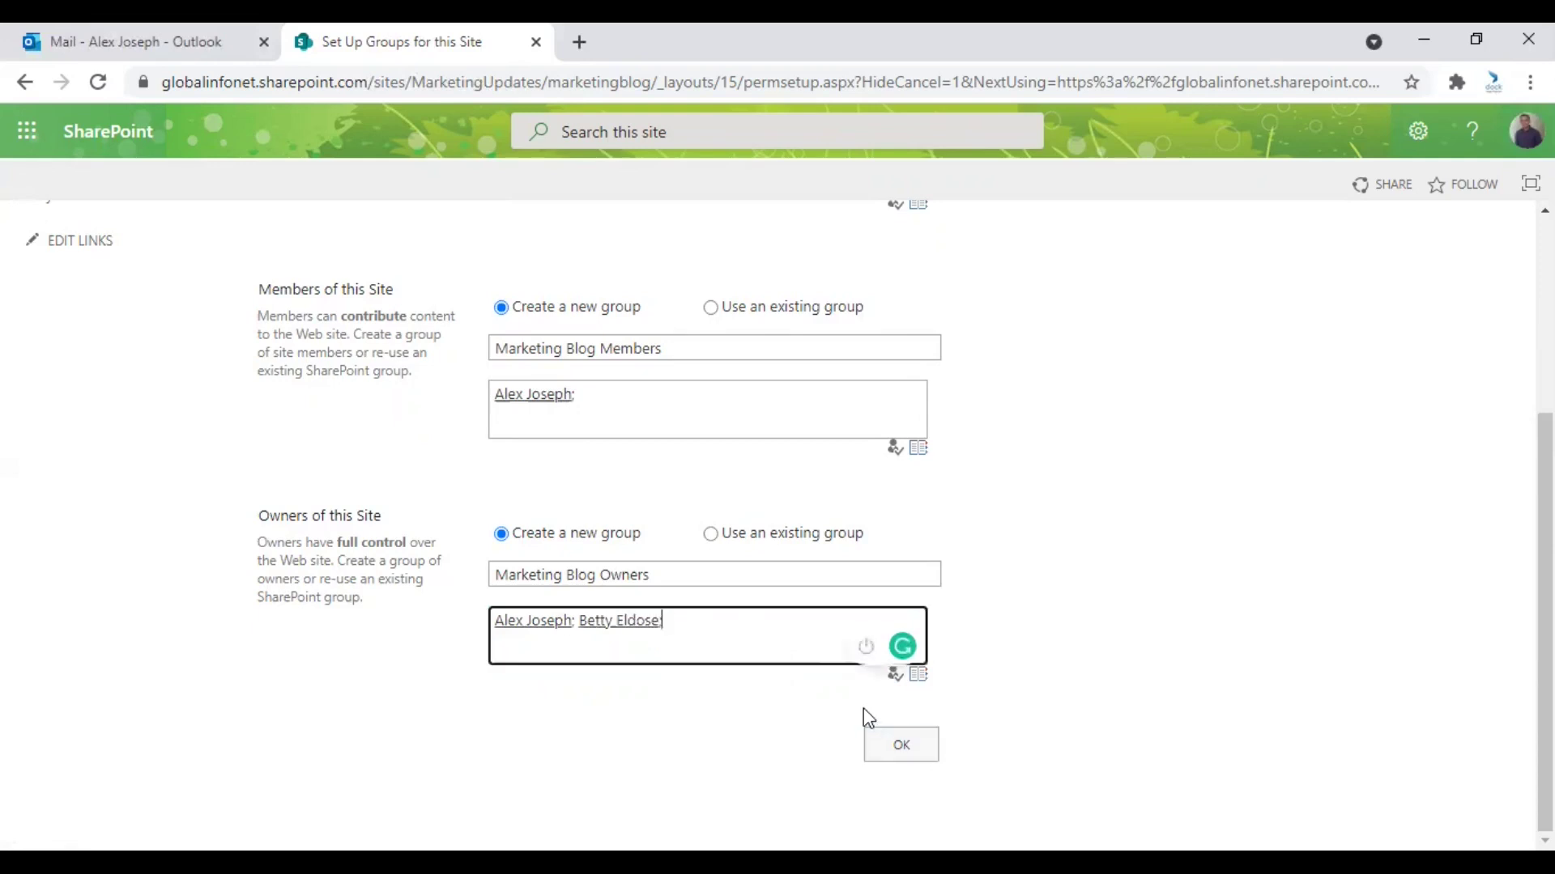
{"action": "left_click", "coordinate": [1135, 620]}
Save the group setup and expand the Marketing Blog Newsfeed post box
{"action": "left_click", "coordinate": [905, 749]}
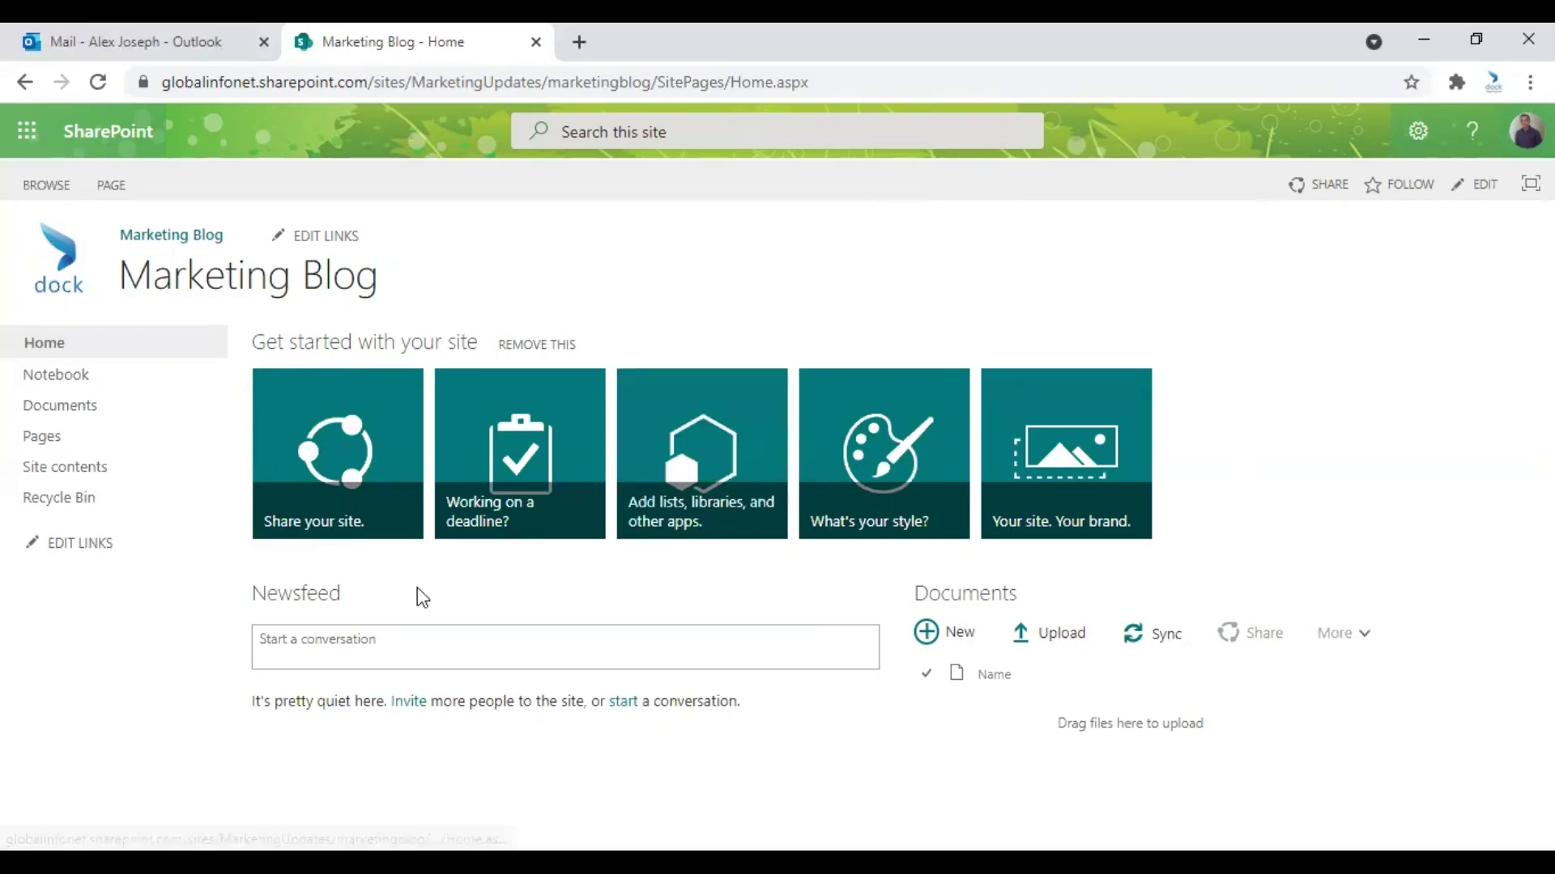
{"action": "left_click", "coordinate": [388, 660]}
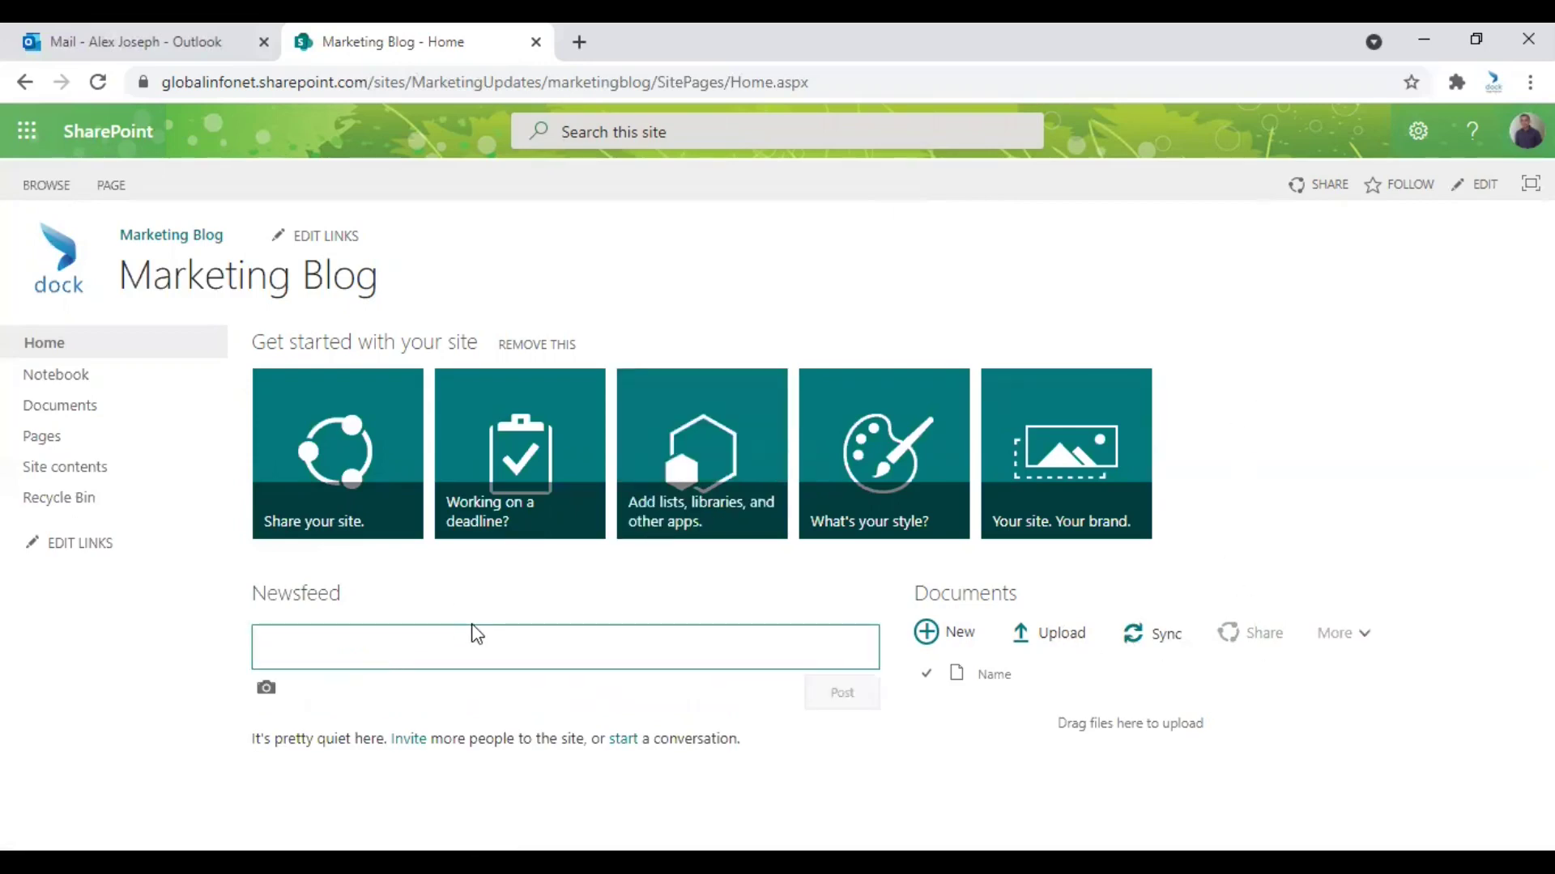